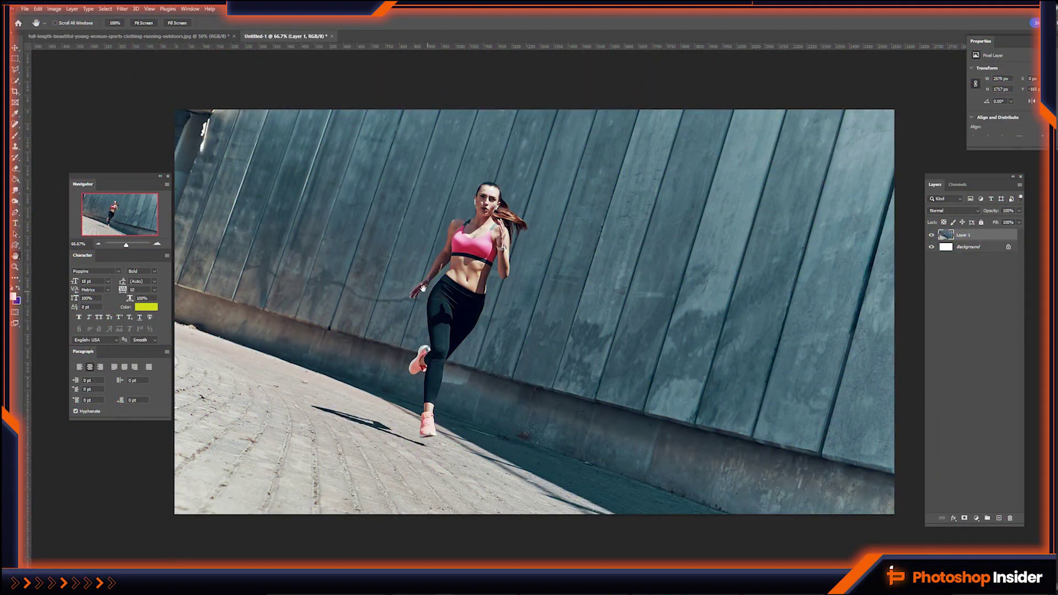
# Add a 'JUST DO IT' text line on the running photo.
pyautogui.press('t')
pyautogui.click(423, 290)
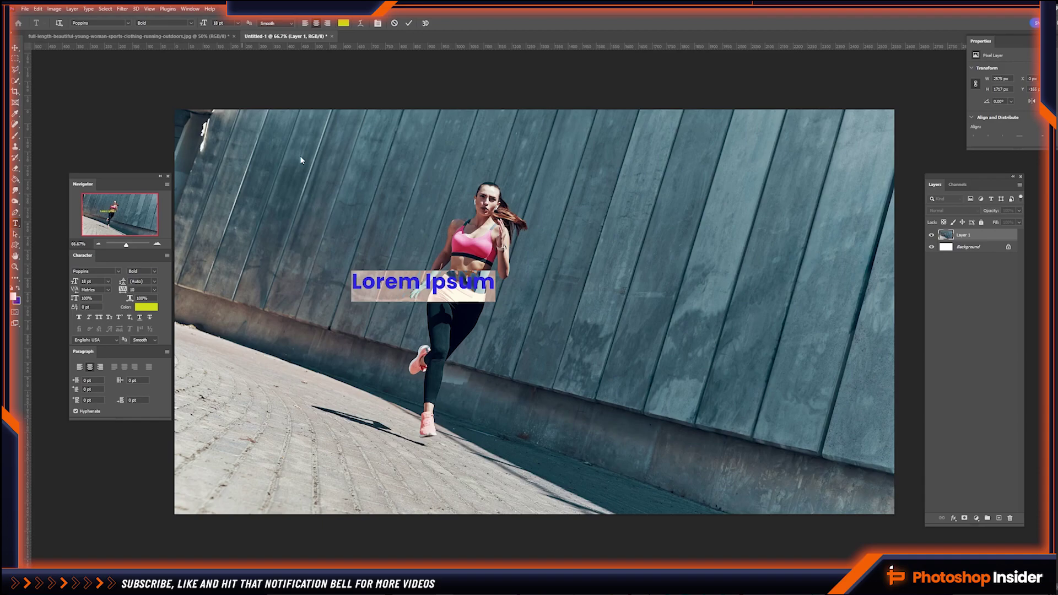
pyautogui.write('JUS')
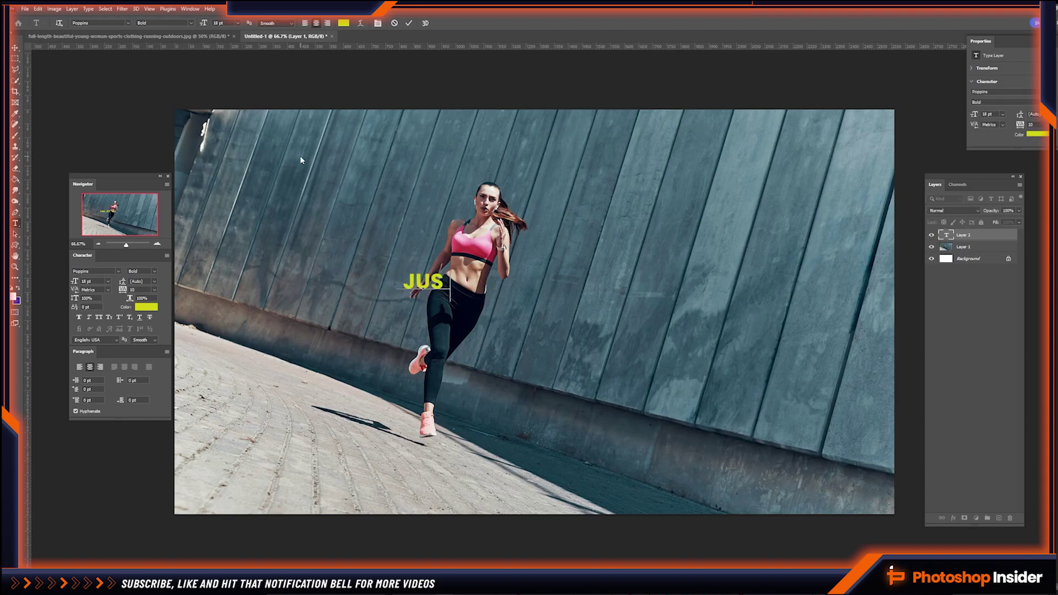
pyautogui.write('T DO IT')
# Color the text white and move it onto the wall right of the runner.
pyautogui.hotkey('ctrl', 'a')
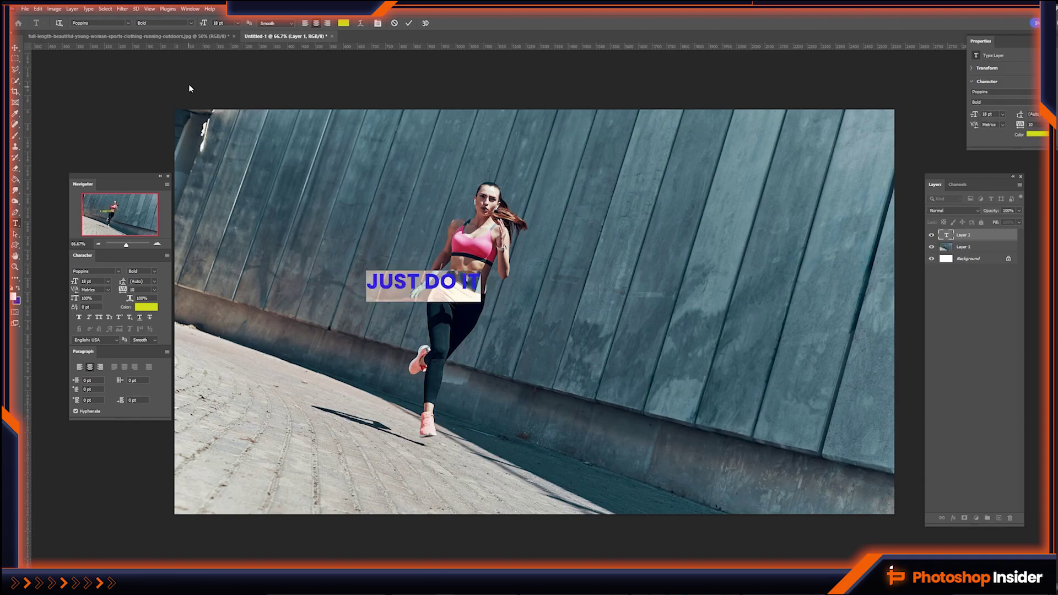
pyautogui.click(344, 23)
pyautogui.moveTo(487, 351); pyautogui.dragTo(441, 310)
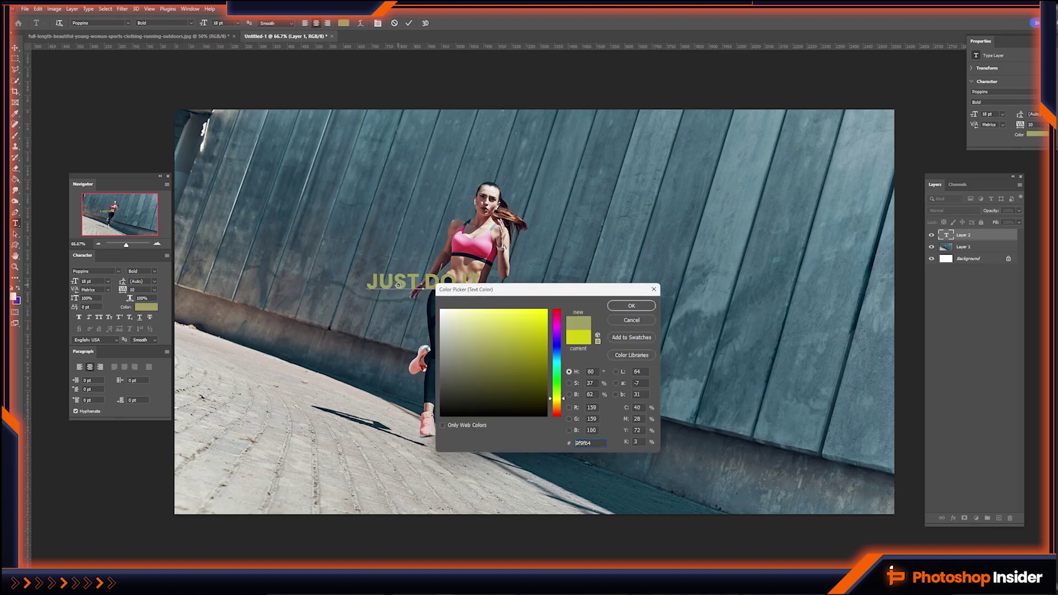
pyautogui.click(612, 305)
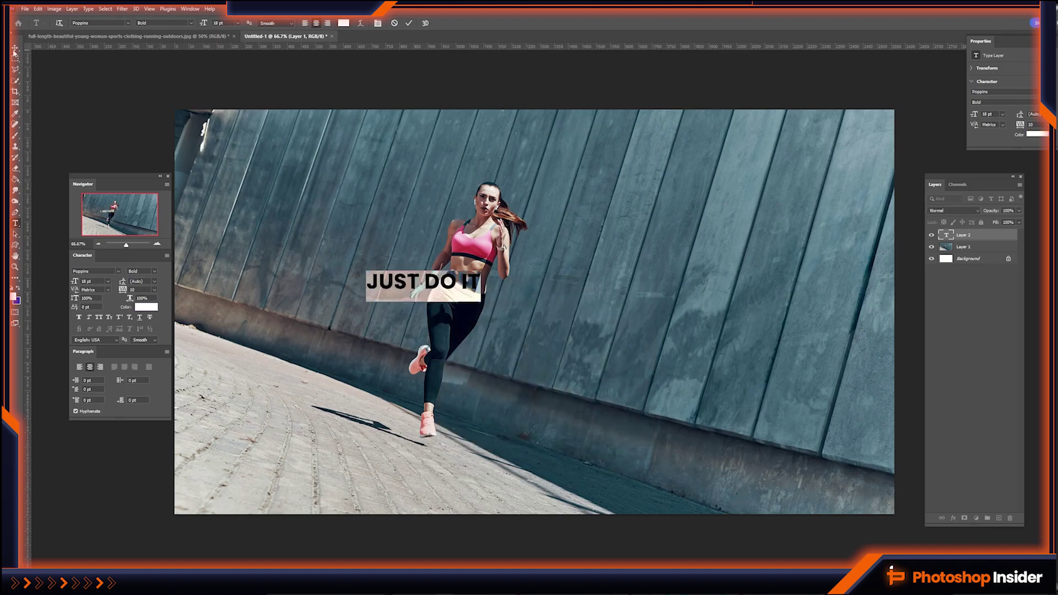
pyautogui.hotkey('ctrl', 'Return')
pyautogui.press('v')
pyautogui.moveTo(421, 284); pyautogui.dragTo(604, 339)
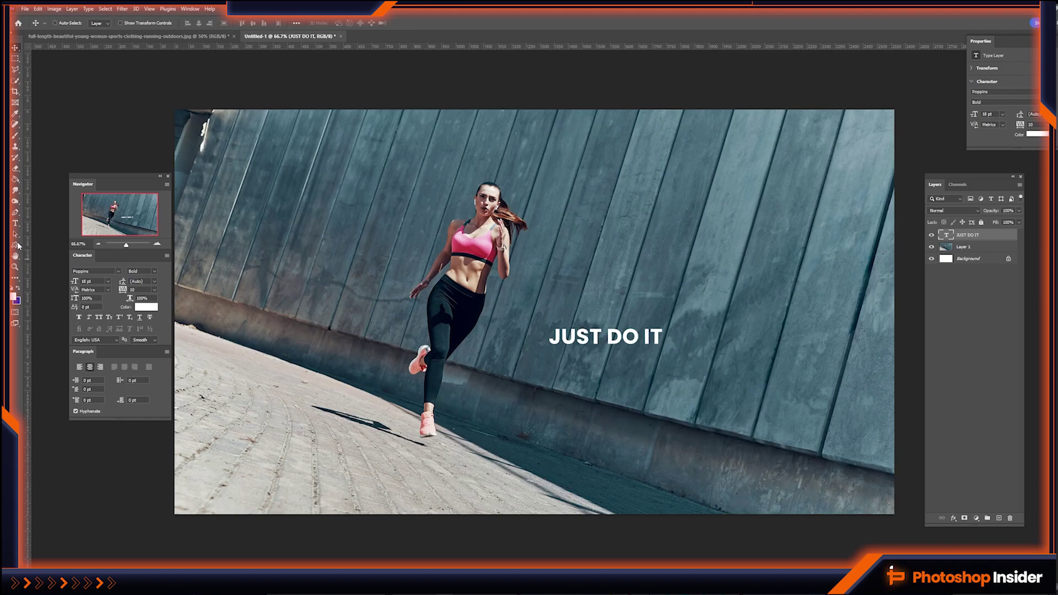
# Set JUST DO IT to 72 pt, nudge it across the wall, and set tracking to -10.
pyautogui.doubleClick(552, 336)
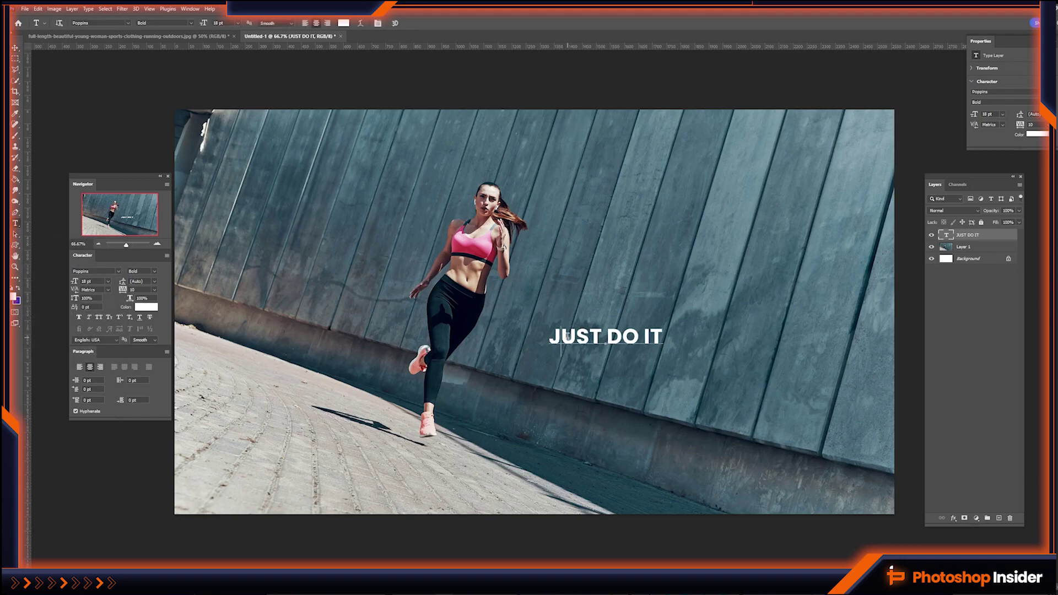
pyautogui.hotkey('ctrl', 'a')
pyautogui.click(238, 23)
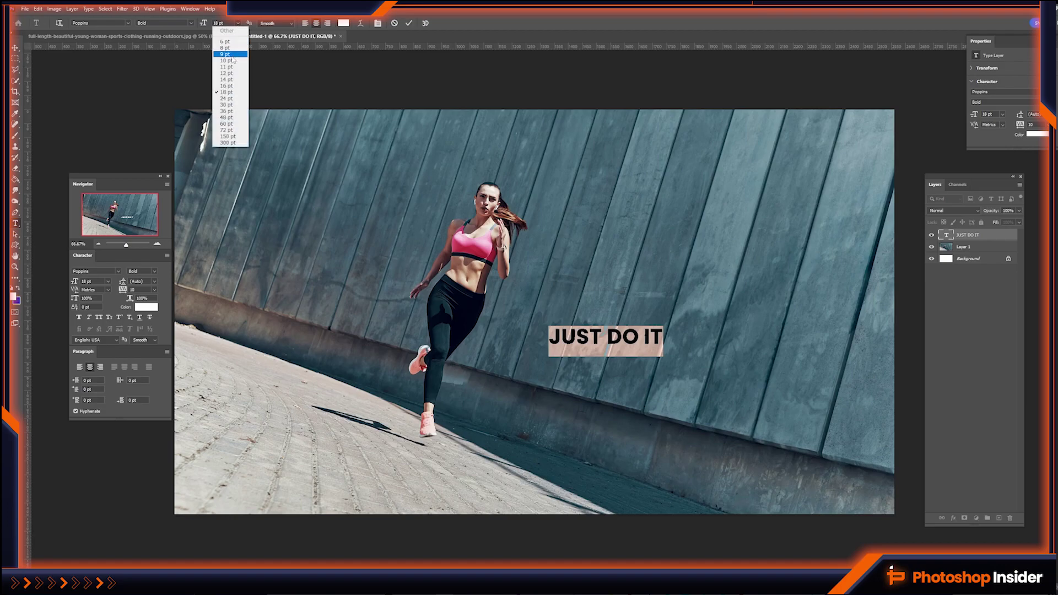
pyautogui.click(226, 130)
pyautogui.click(15, 48)
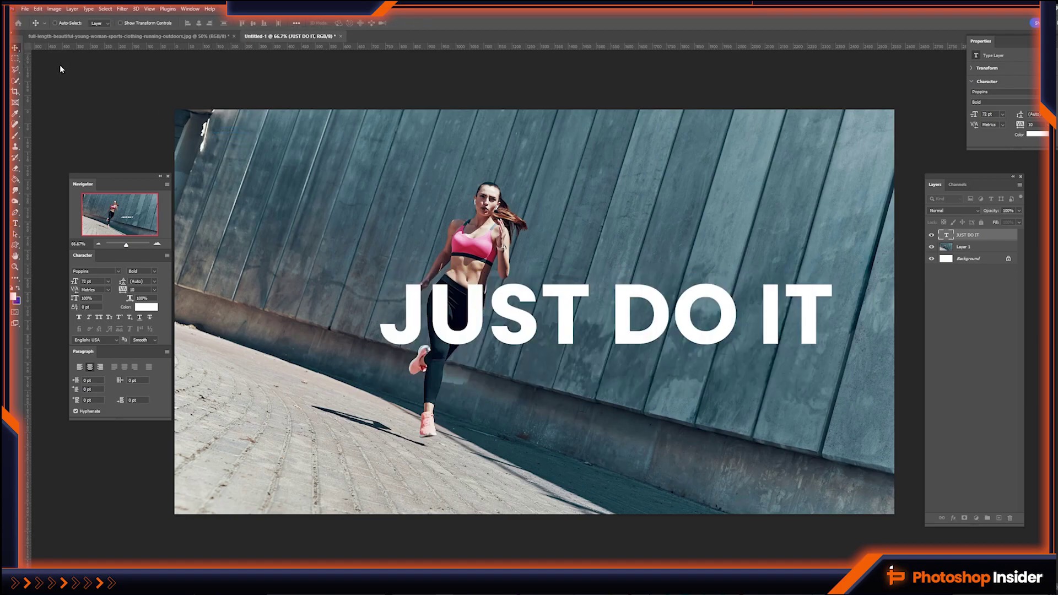
pyautogui.moveTo(596, 319); pyautogui.dragTo(585, 324)
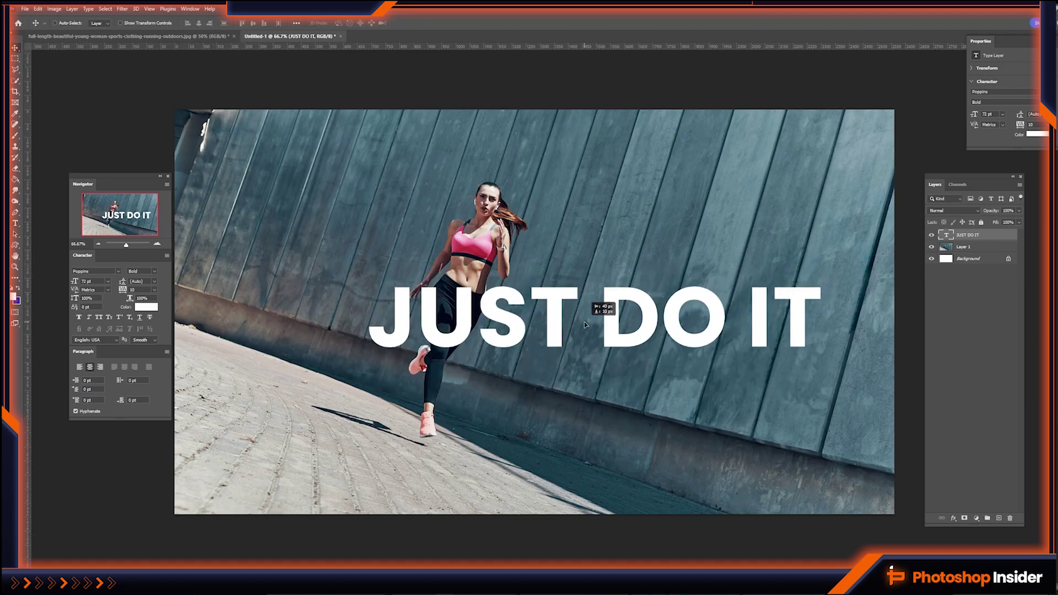
pyautogui.click(154, 289)
pyautogui.click(150, 323)
# Duplicate the JUST DO IT layer, convert the copy to a shape, and nudge it up-right.
pyautogui.rightClick(967, 240)
pyautogui.press('Escape')
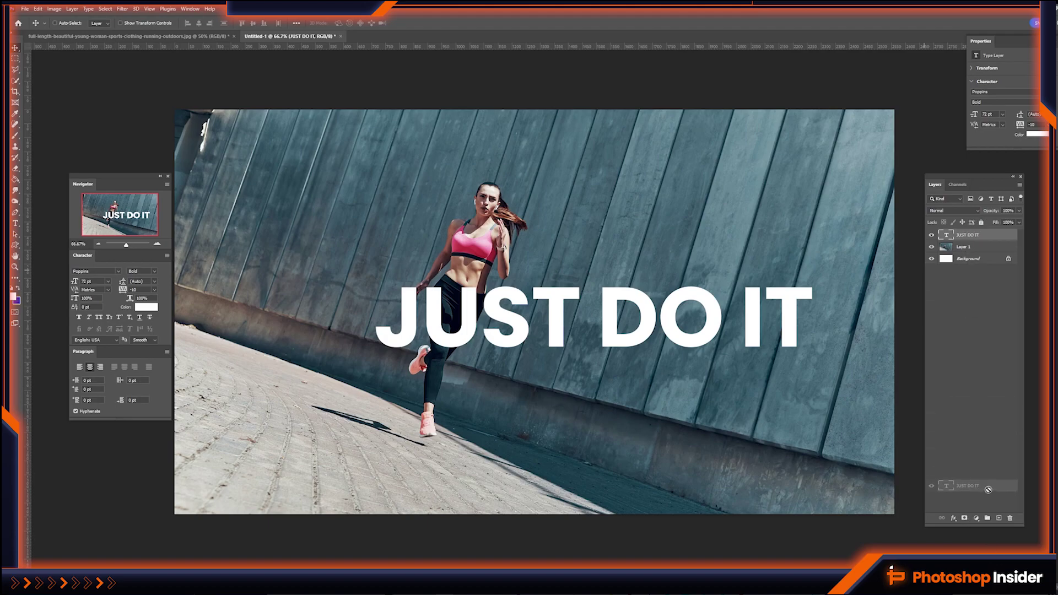
pyautogui.hotkey('ctrl', 'j')
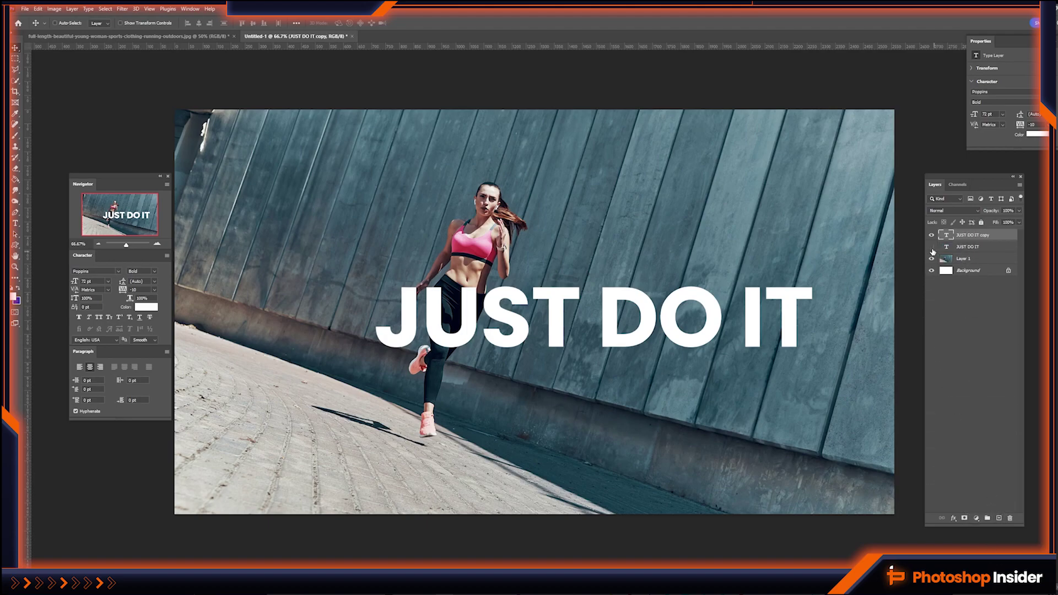
pyautogui.rightClick(966, 238)
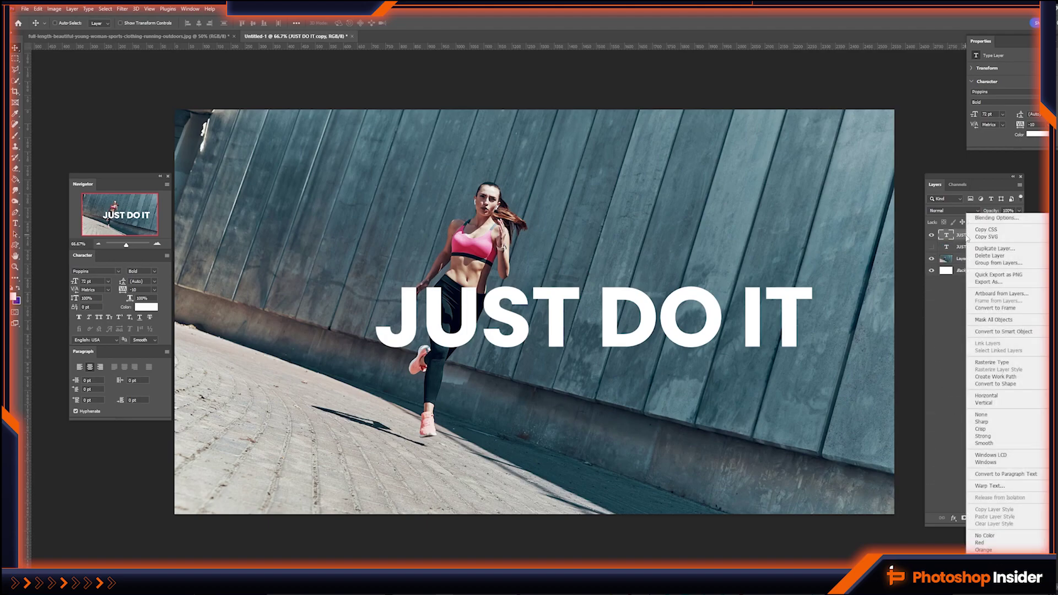
pyautogui.click(995, 385)
pyautogui.moveTo(646, 321); pyautogui.dragTo(665, 298)
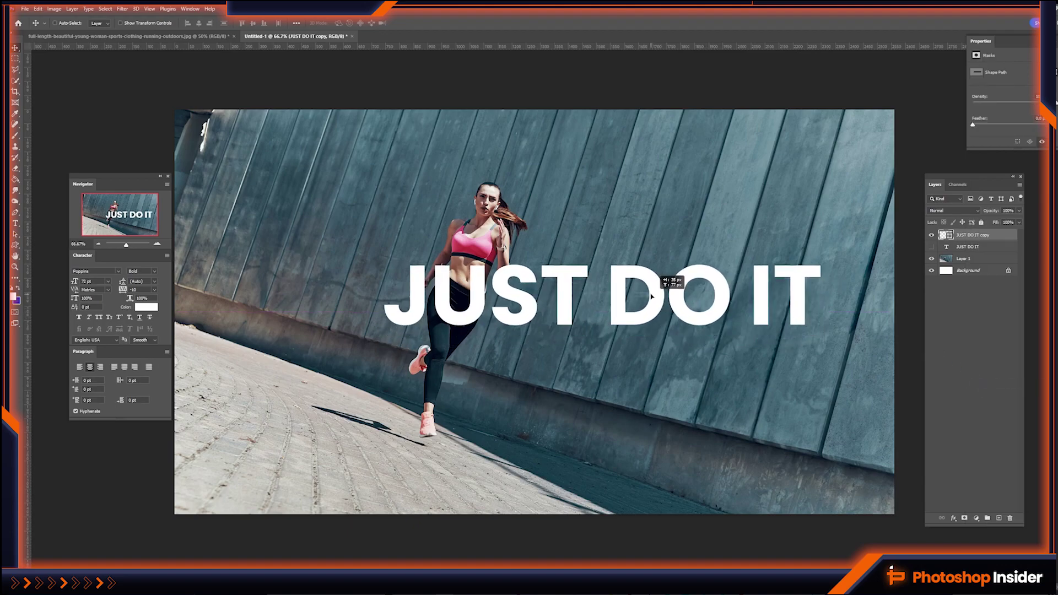
# Distort the shape's four corners so the letters slant along the concrete wall.
pyautogui.hotkey('ctrl', 't')
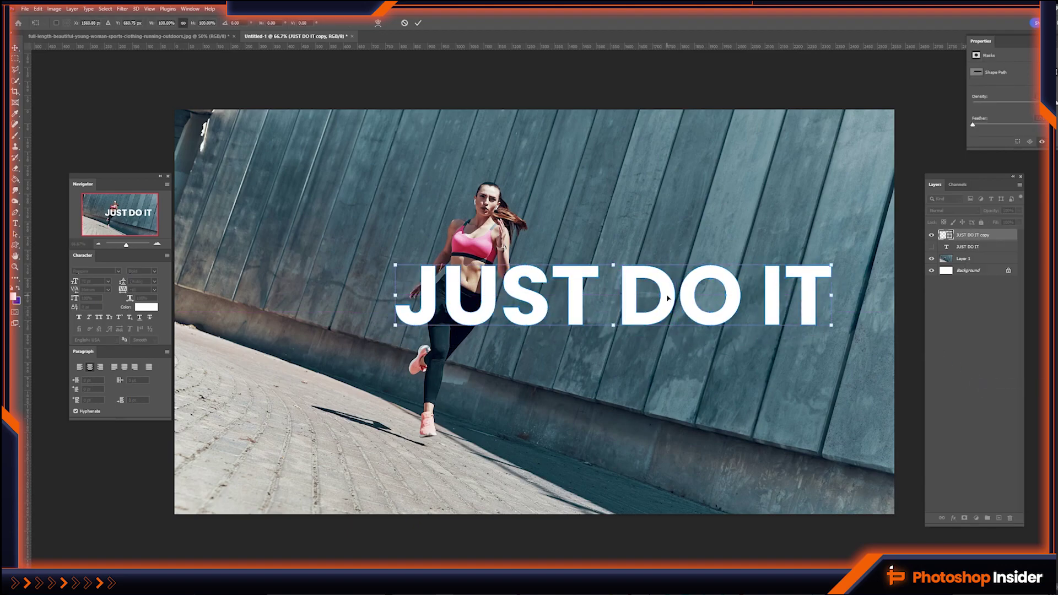
pyautogui.rightClick(667, 297)
pyautogui.click(685, 334)
pyautogui.moveTo(832, 325); pyautogui.dragTo(803, 434)
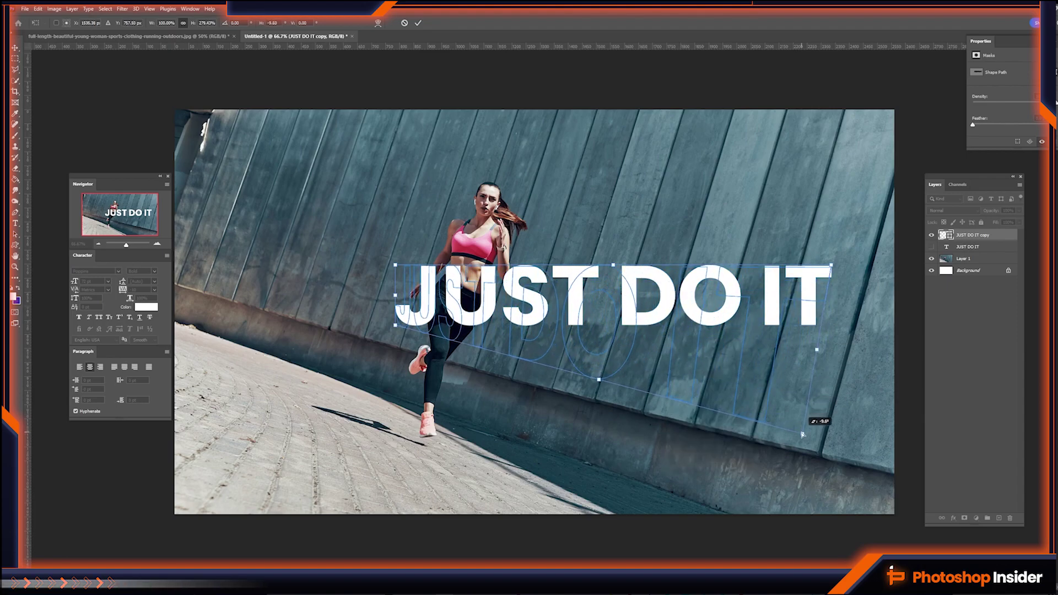
pyautogui.moveTo(833, 268); pyautogui.dragTo(844, 265)
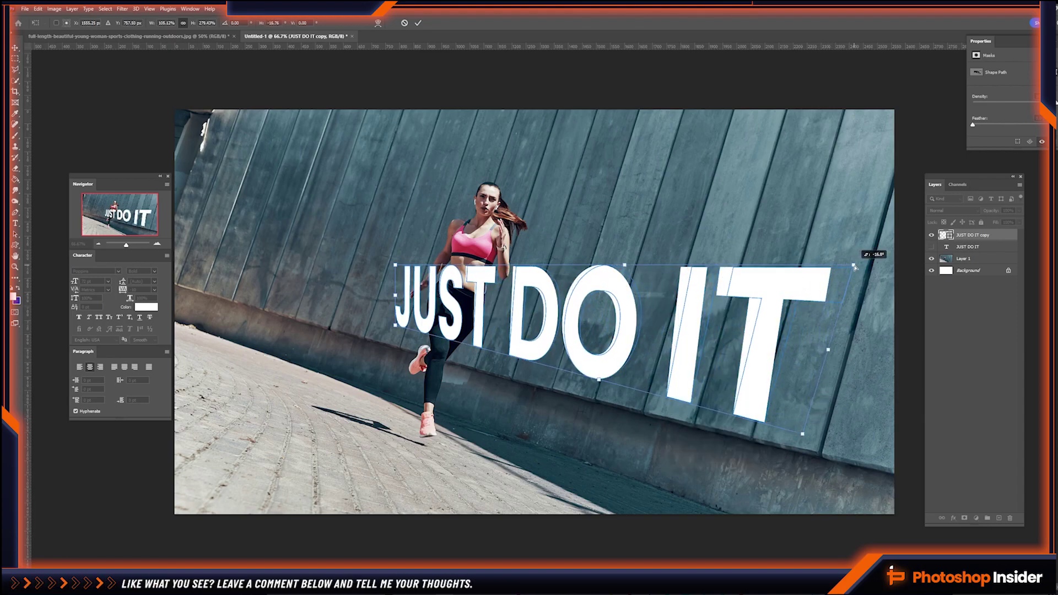
pyautogui.moveTo(403, 271); pyautogui.dragTo(436, 244)
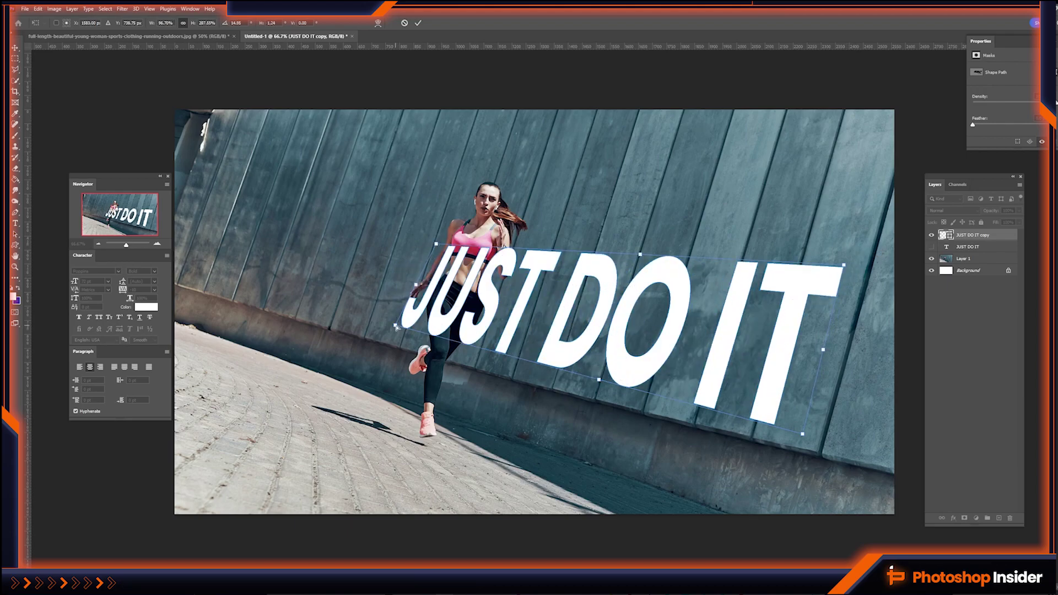
pyautogui.moveTo(396, 327); pyautogui.dragTo(411, 343)
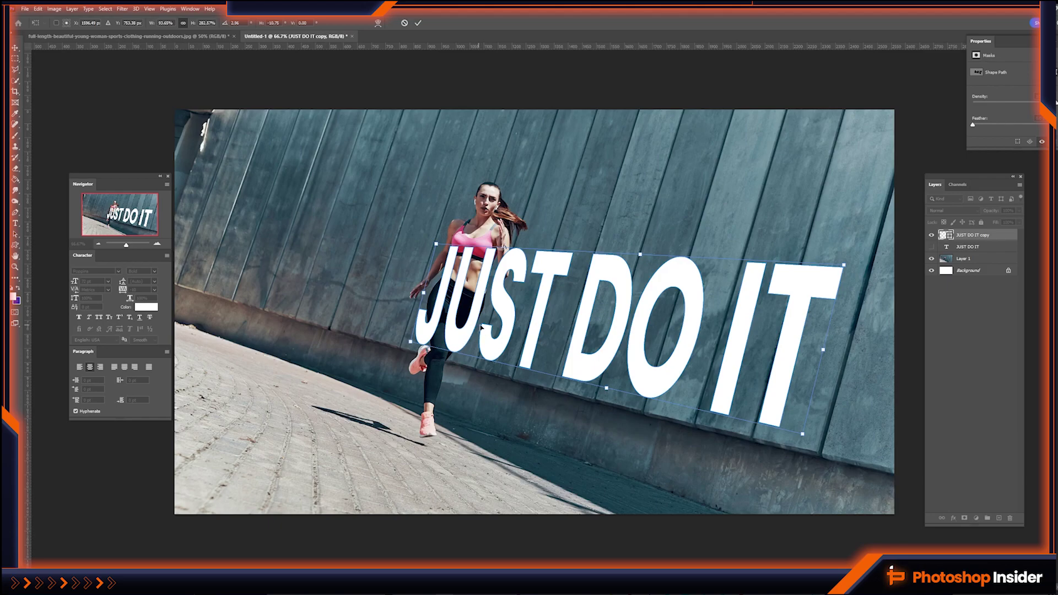
pyautogui.moveTo(481, 327)
pyautogui.mouseDown()
pyautogui.moveTo(502, 333)
pyautogui.moveTo(496, 320)
pyautogui.mouseUp()
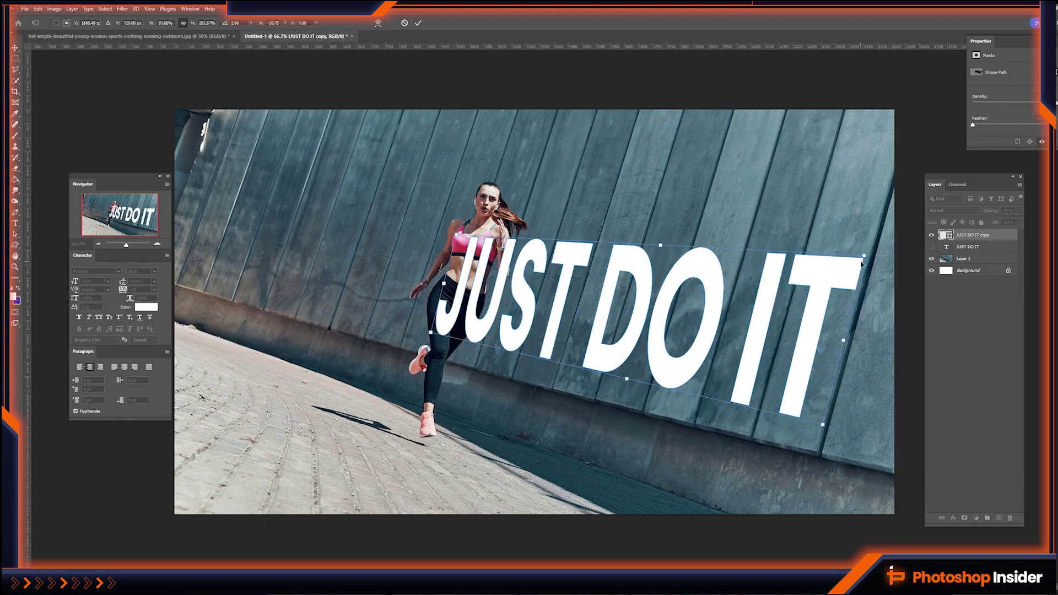
pyautogui.moveTo(865, 257); pyautogui.dragTo(863, 256)
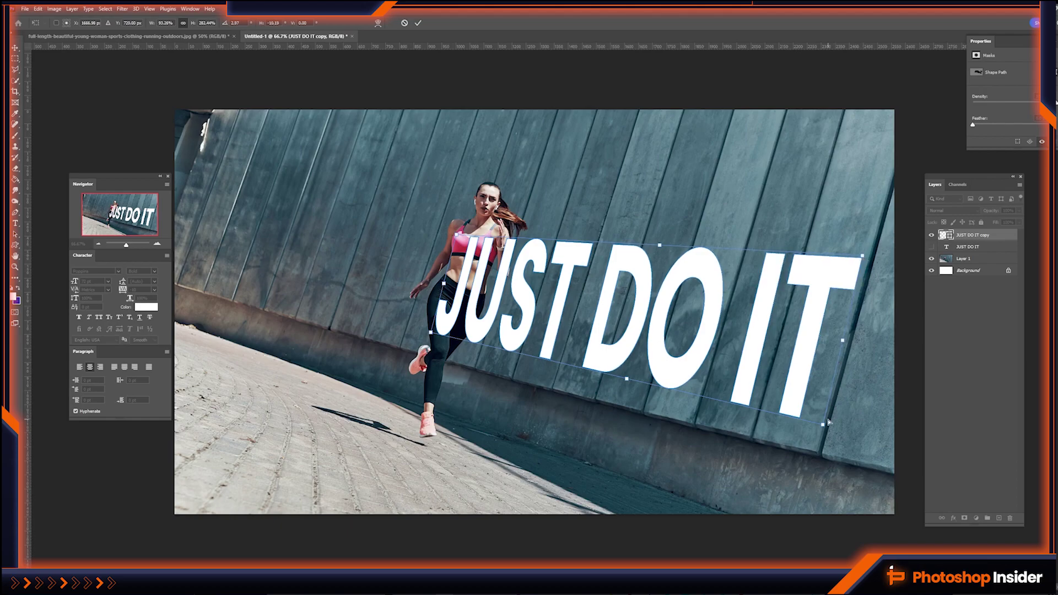
pyautogui.moveTo(824, 425); pyautogui.dragTo(818, 424)
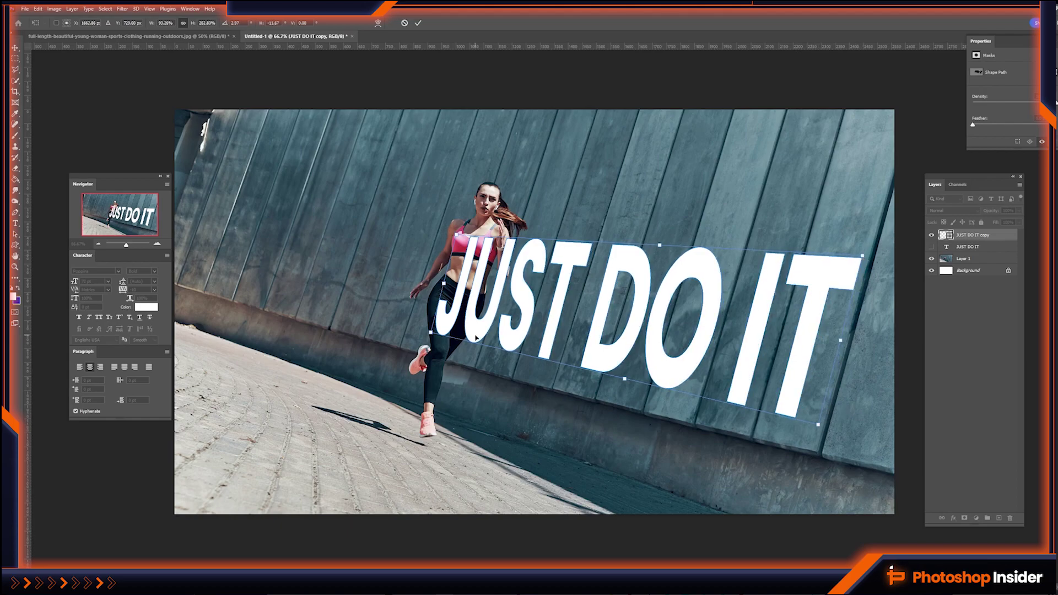
pyautogui.moveTo(476, 337); pyautogui.dragTo(483, 337)
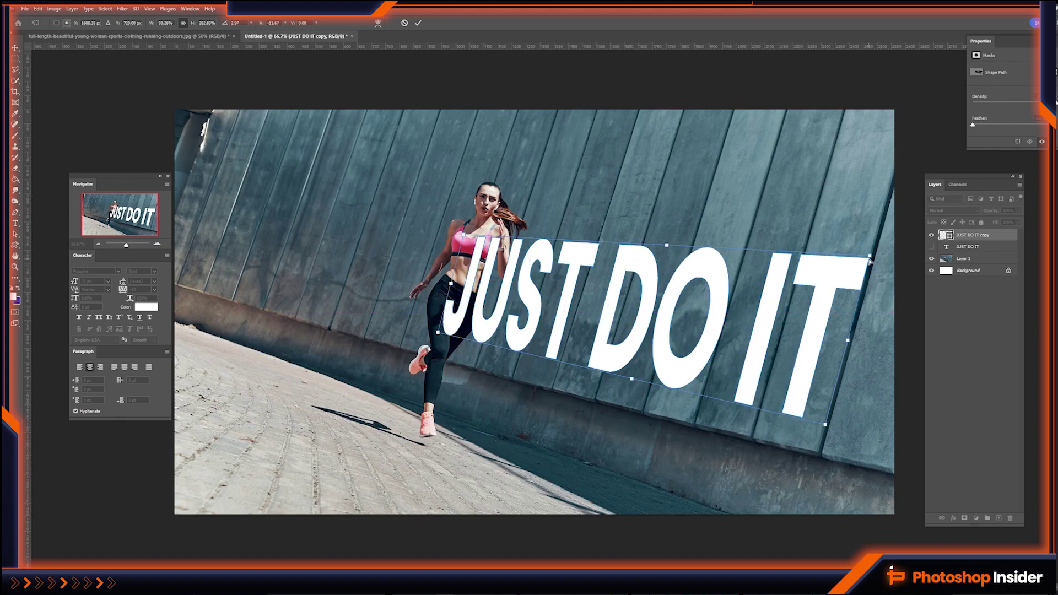
# Refine the text in Perspective mode, resize and reposition it, then apply the transform.
pyautogui.rightClick(715, 302)
pyautogui.click(730, 331)
pyautogui.moveTo(870, 256); pyautogui.dragTo(788, 292)
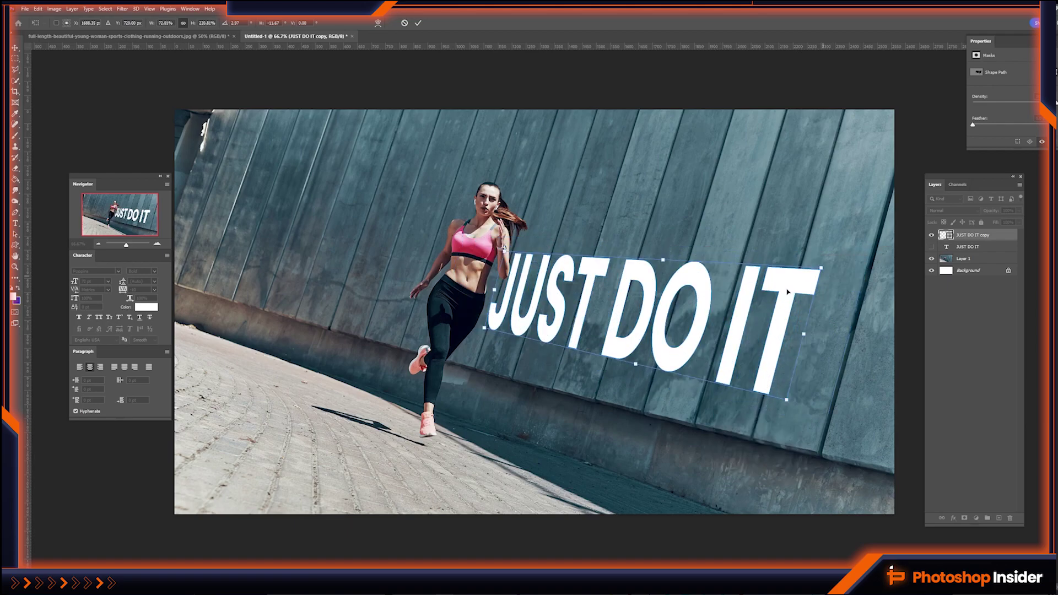
pyautogui.moveTo(578, 333)
pyautogui.mouseDown()
pyautogui.moveTo(549, 325)
pyautogui.moveTo(566, 332)
pyautogui.mouseUp()
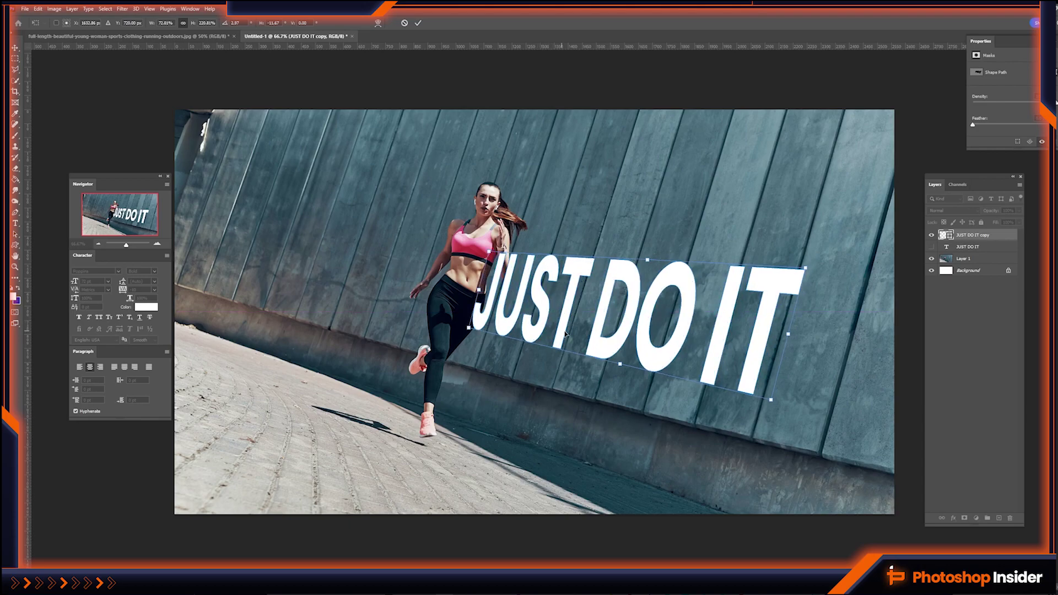
pyautogui.moveTo(806, 267); pyautogui.dragTo(852, 260)
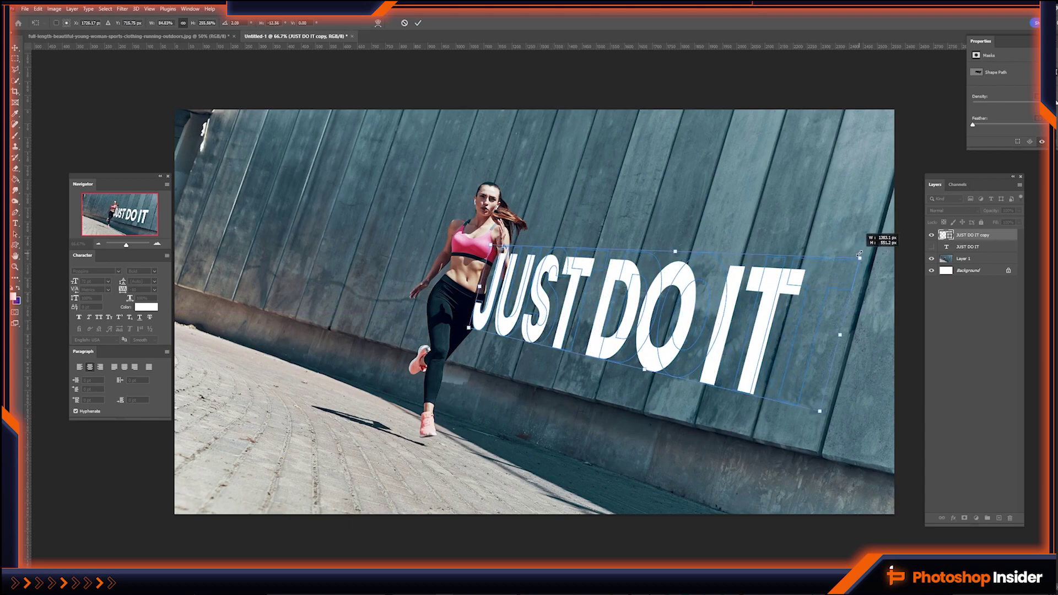
pyautogui.moveTo(508, 339); pyautogui.dragTo(515, 336)
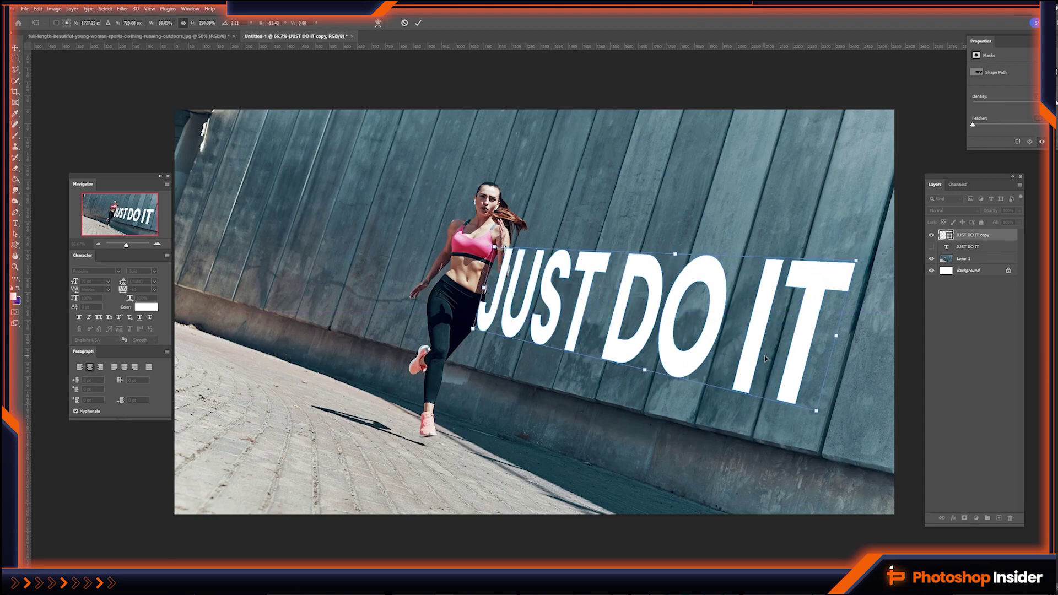
pyautogui.press('Return')
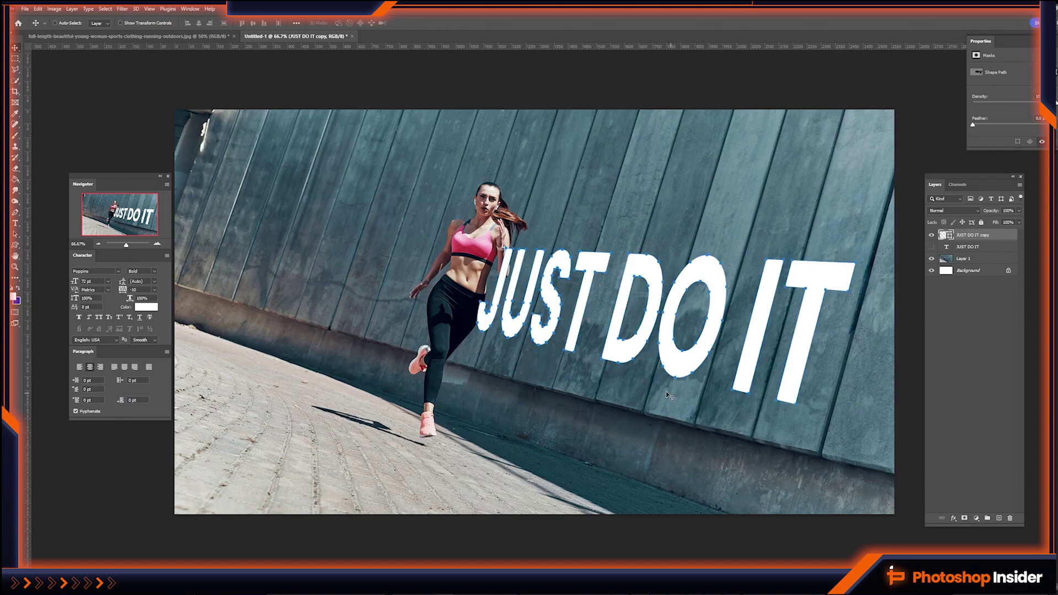
# Select the runner on Layer 1 with Select Subject and copy her to Layer 2.
pyautogui.scroll(2, 510, 302)
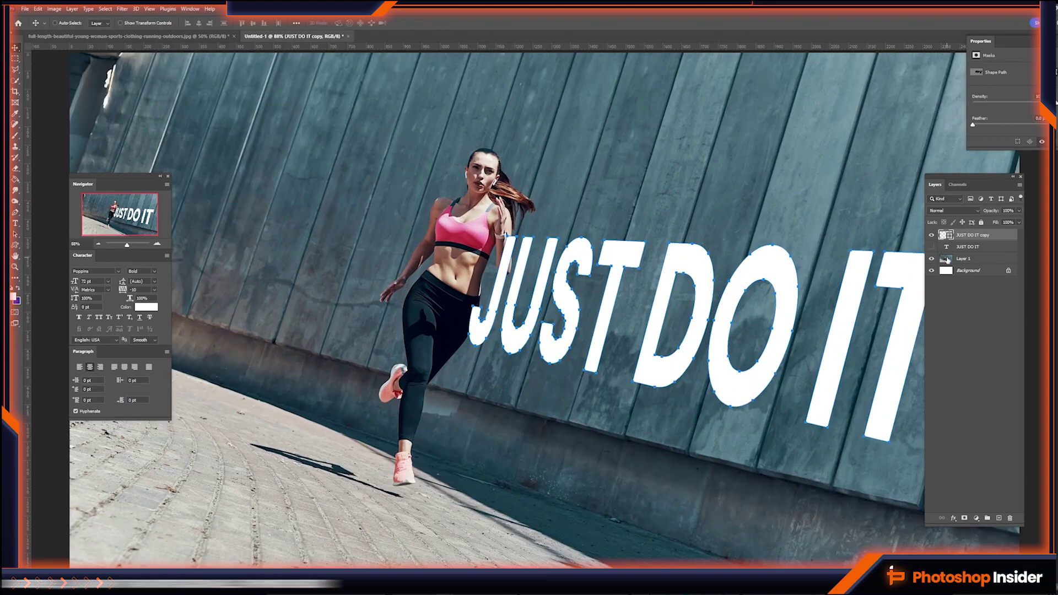
pyautogui.click(947, 260)
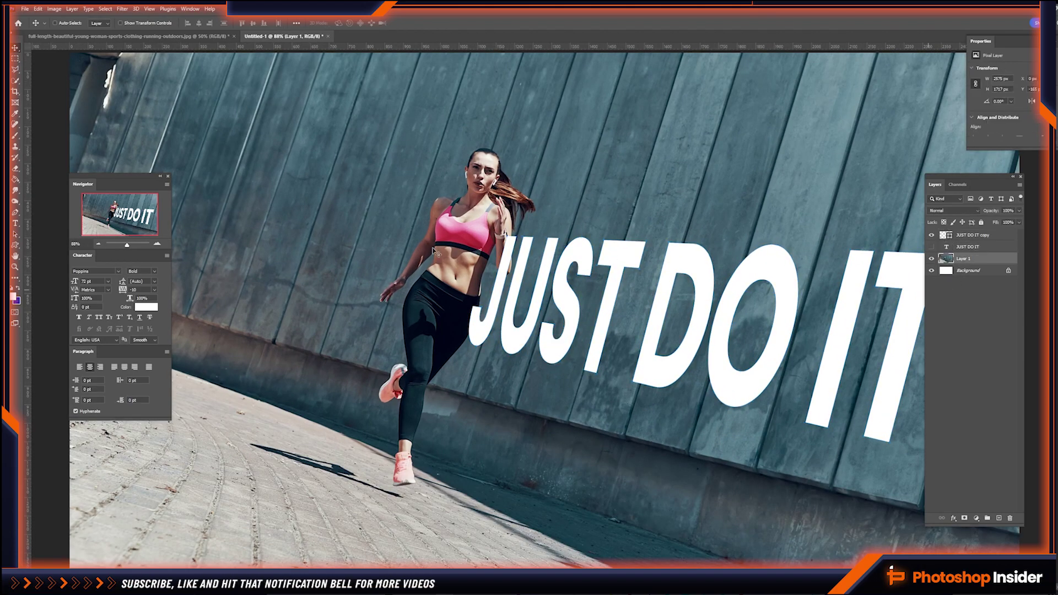
pyautogui.click(105, 9)
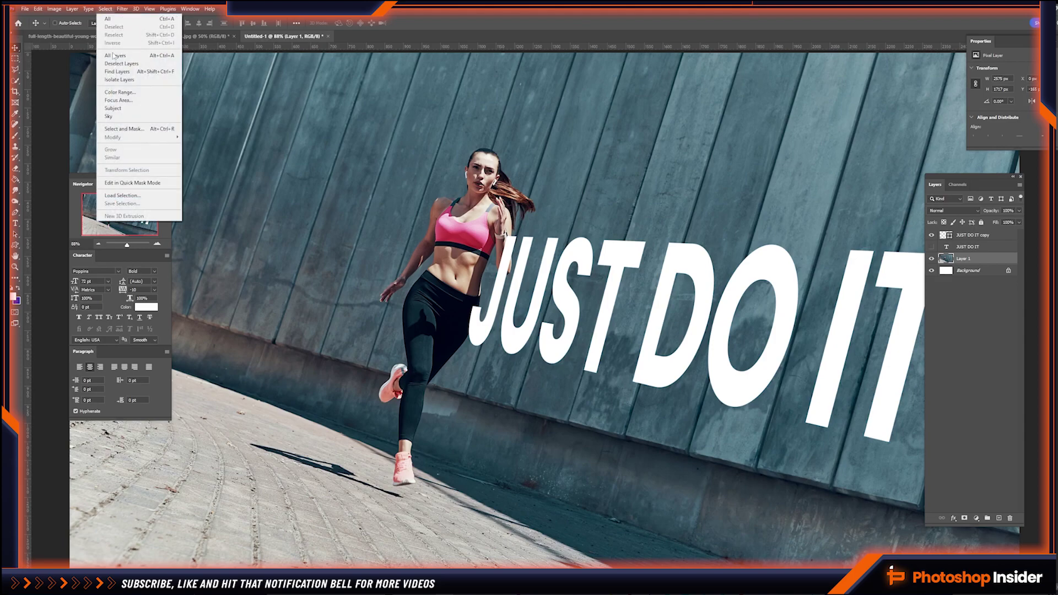
pyautogui.click(119, 109)
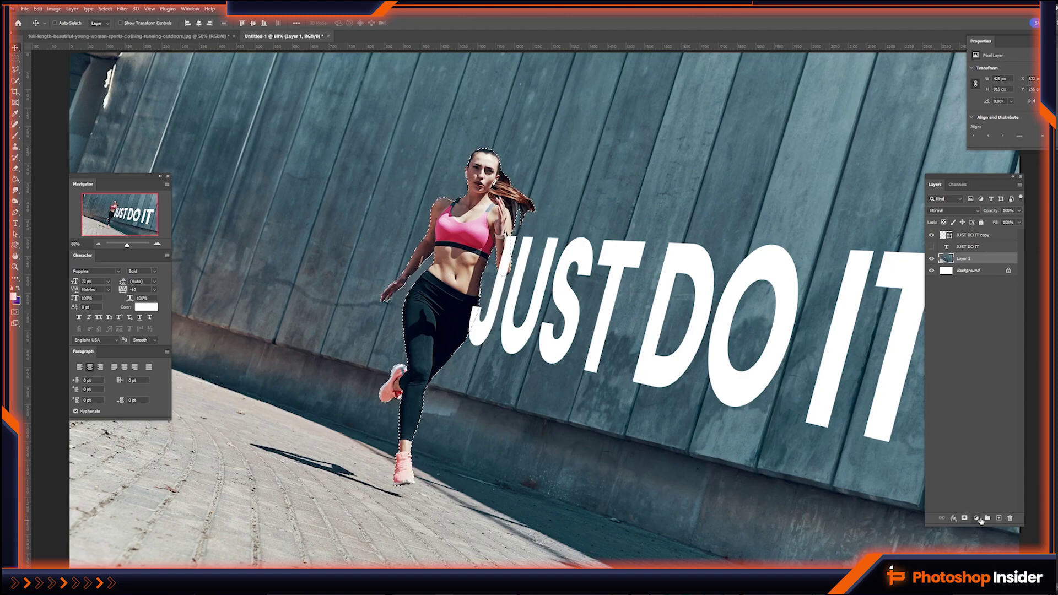
pyautogui.hotkey('ctrl', 'd')
pyautogui.click(999, 518)
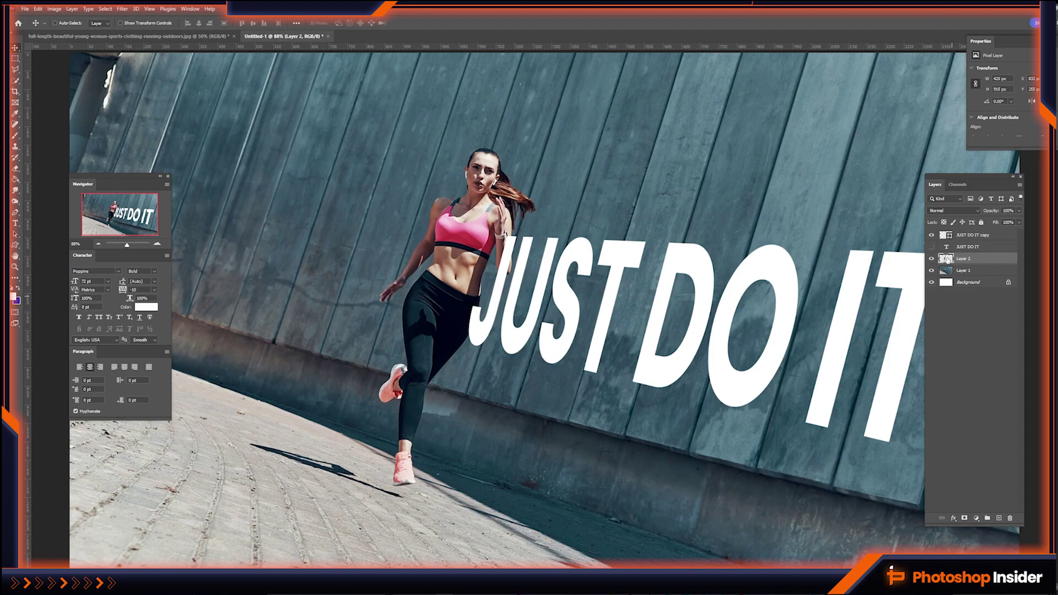
pyautogui.hotkey('ctrl', 'shift', 'd')
# Expand the runner selection on Layer 1 by 20 px and launch Content-Aware Fill.
pyautogui.click(947, 272)
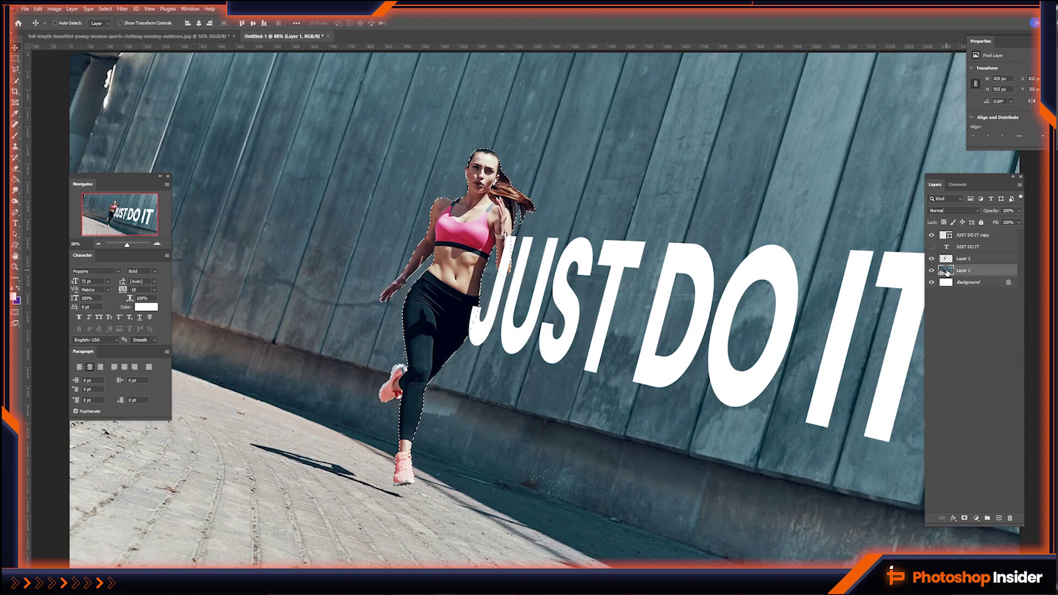
pyautogui.click(106, 8)
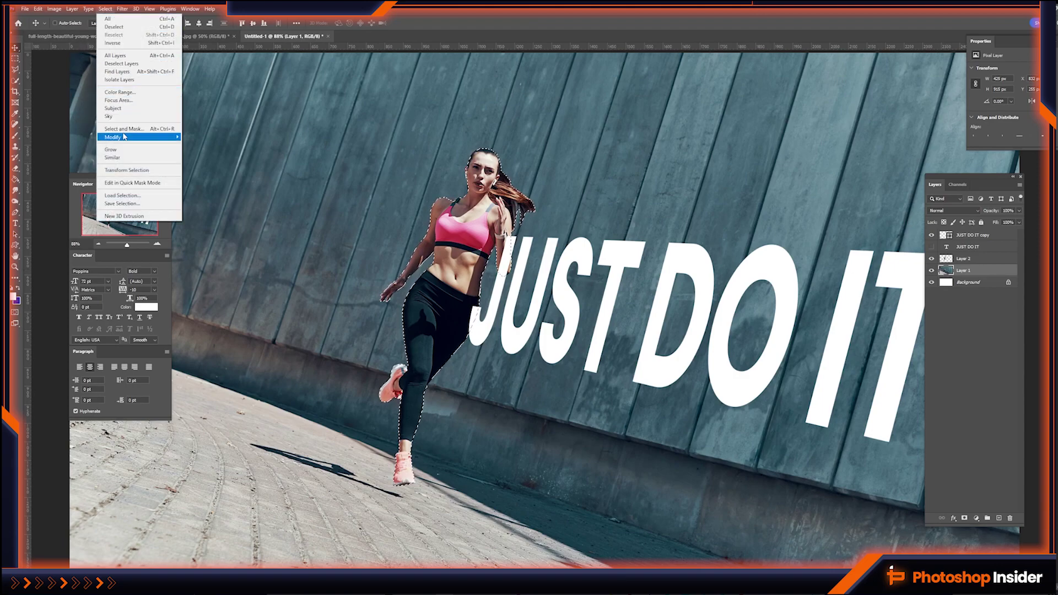
pyautogui.moveTo(124, 137)
pyautogui.click(188, 158)
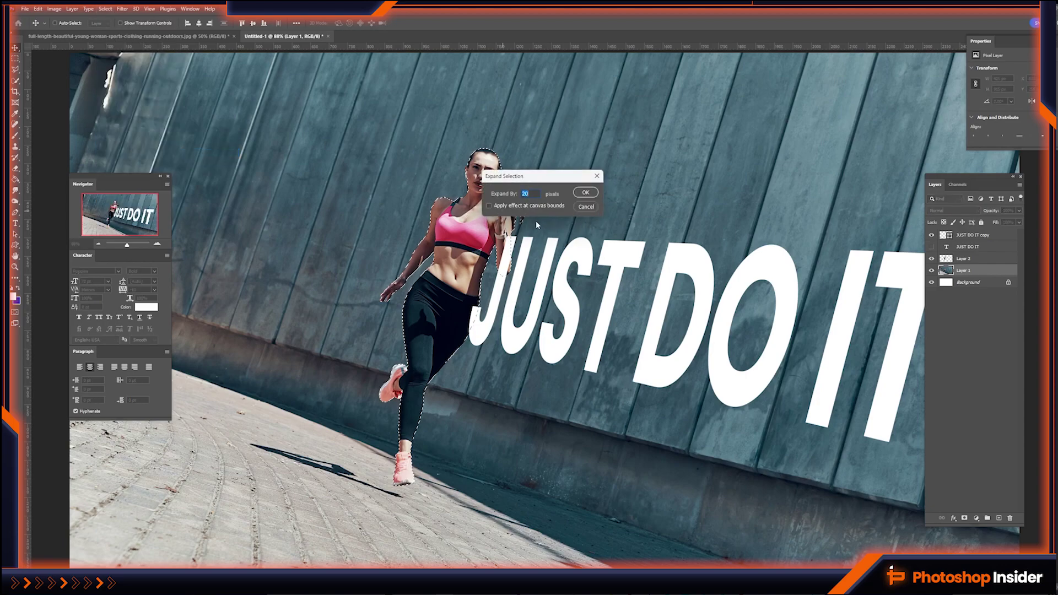
pyautogui.click(588, 194)
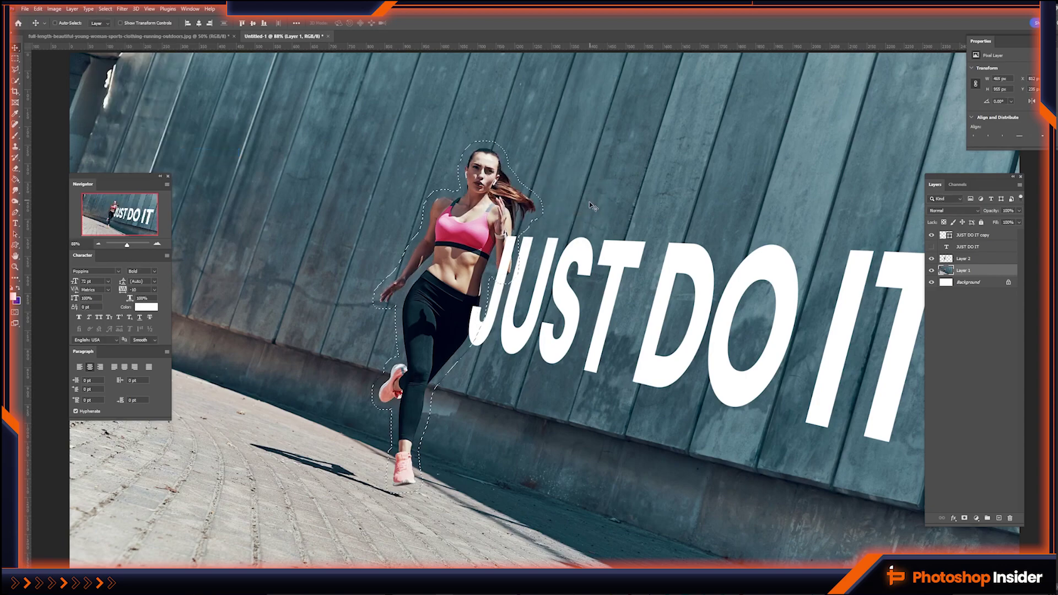
pyautogui.click(38, 9)
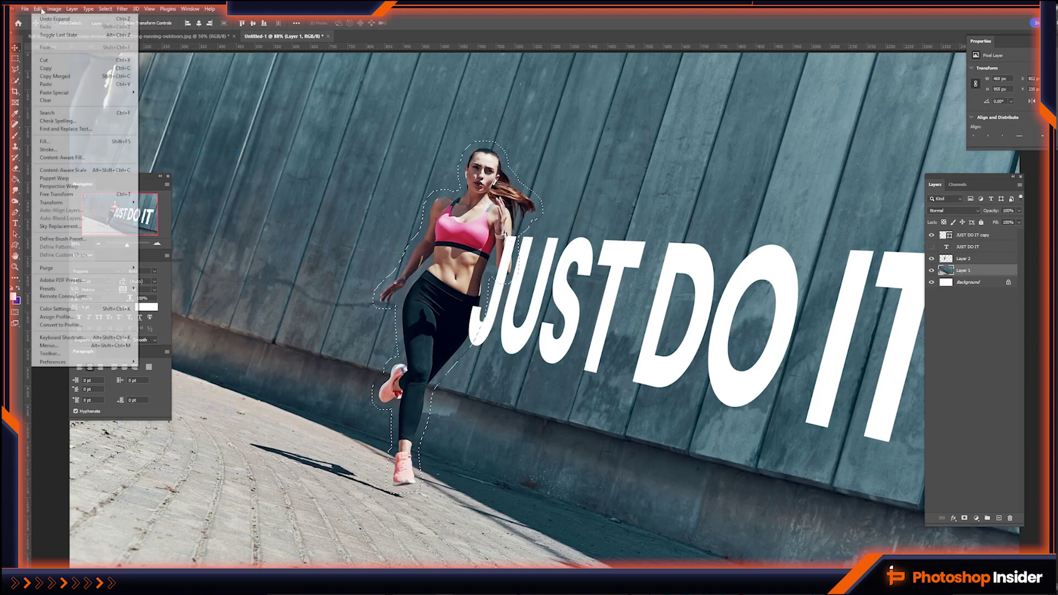
pyautogui.click(52, 158)
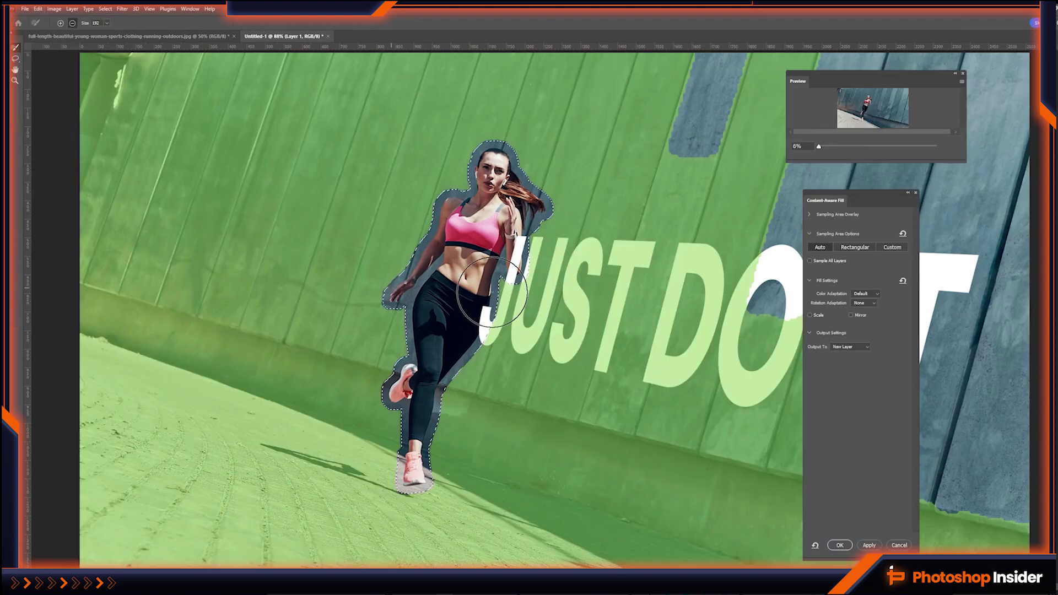
# Apply the wall fill, merge it with Layer 1 into 'Layer 1 copy', then select Layer 2.
pyautogui.click(849, 547)
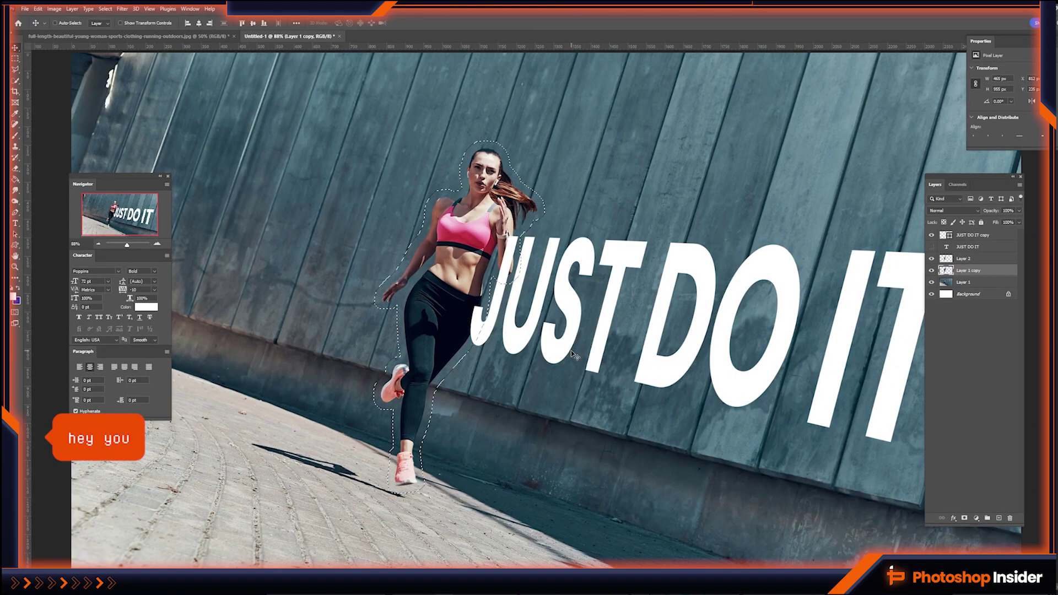
pyautogui.press('m')
pyautogui.hotkey('ctrl', 'd')
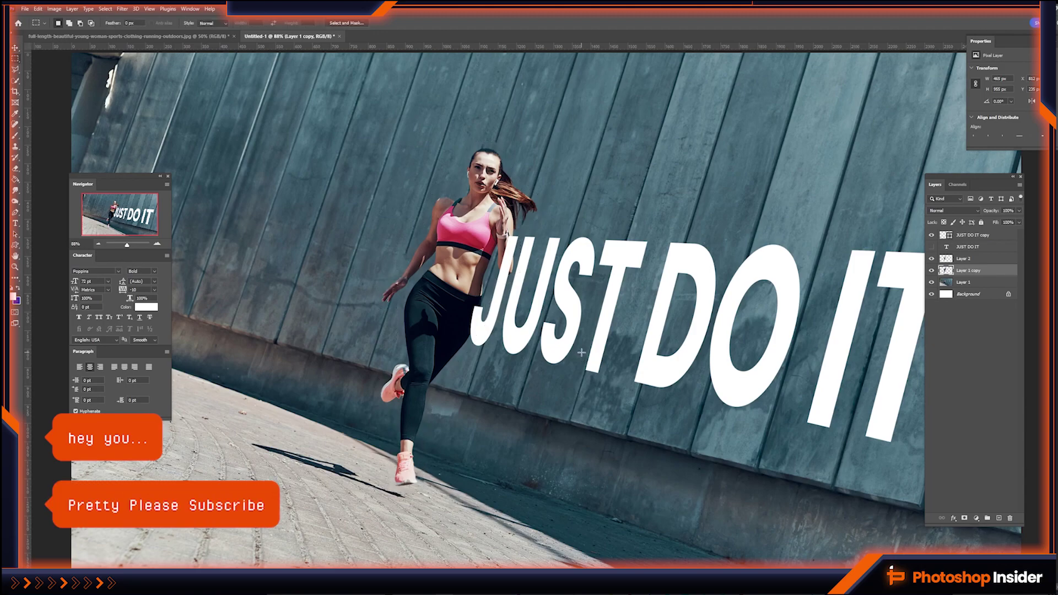
pyautogui.keyDown('shift'); pyautogui.click(975, 282); pyautogui.keyUp('shift')
pyautogui.rightClick(975, 283)
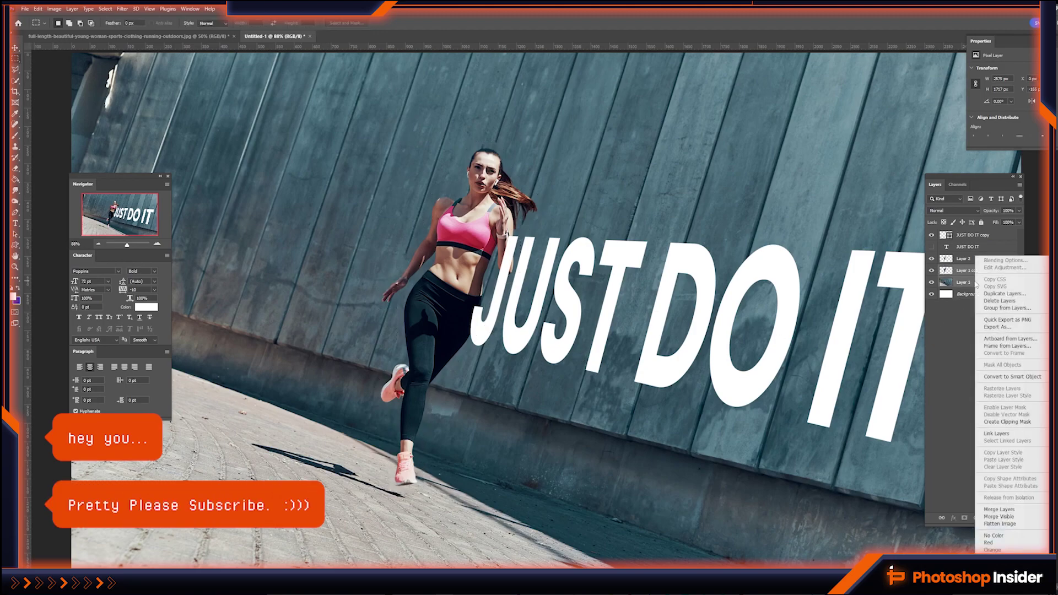
pyautogui.click(995, 512)
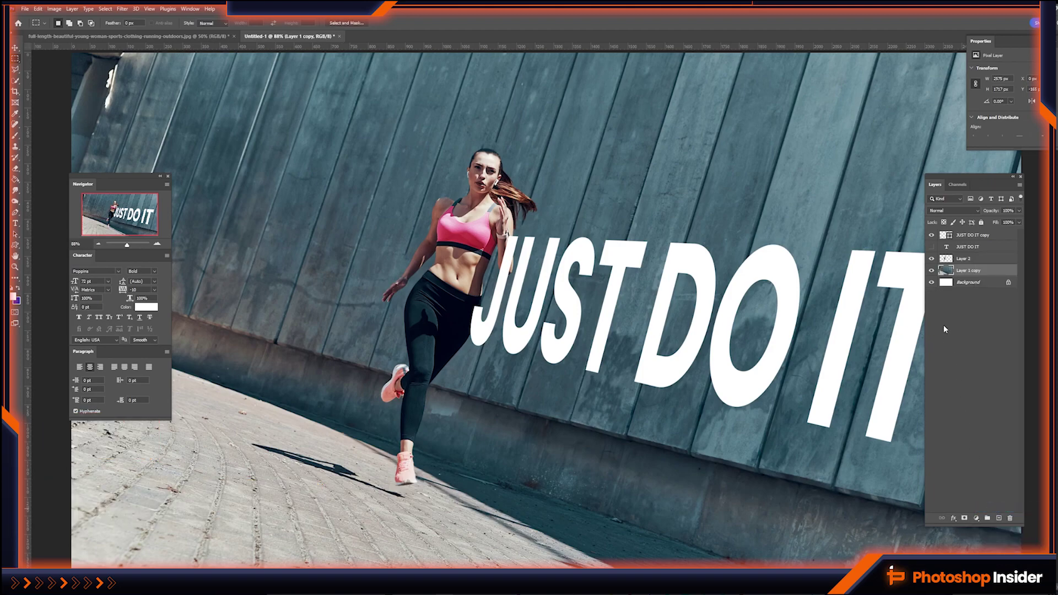
pyautogui.click(951, 259)
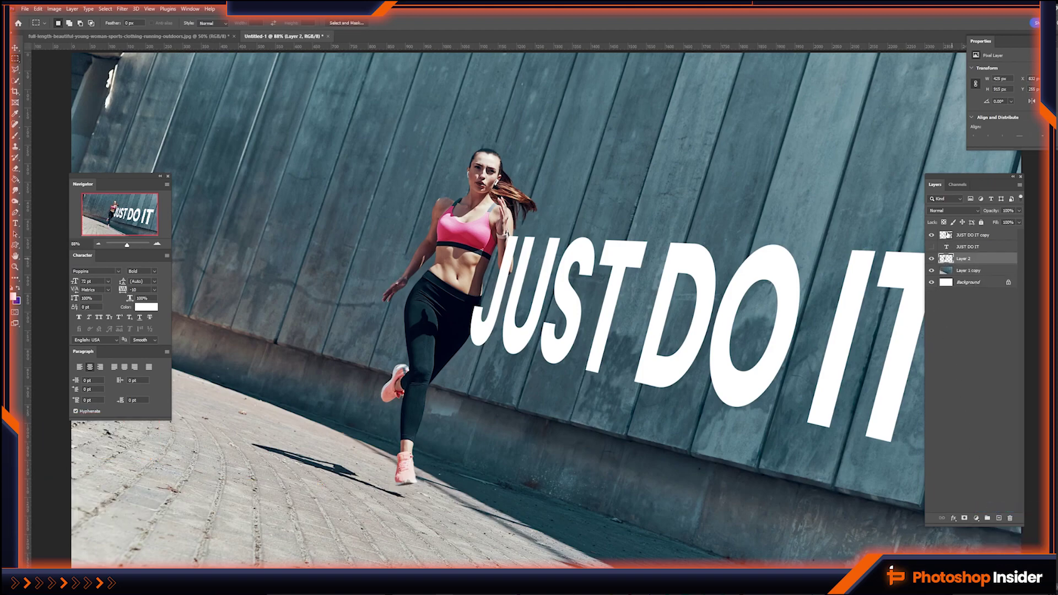
# Move the JUST DO IT copy layer beneath the runner's Layer 2.
pyautogui.moveTo(949, 235); pyautogui.dragTo(946, 266)
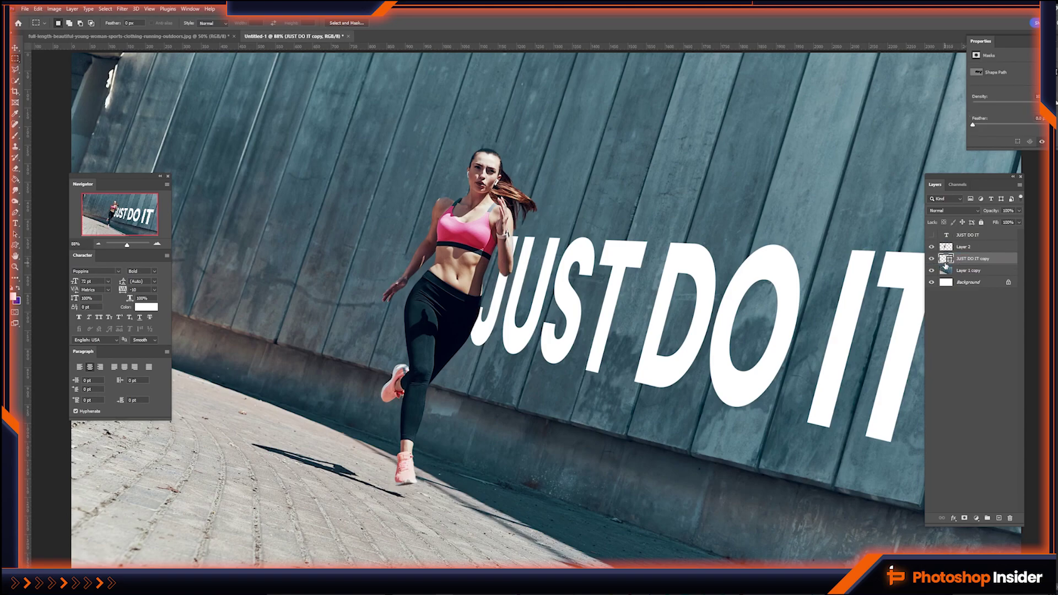
pyautogui.moveTo(809, 341); pyautogui.dragTo(715, 330)
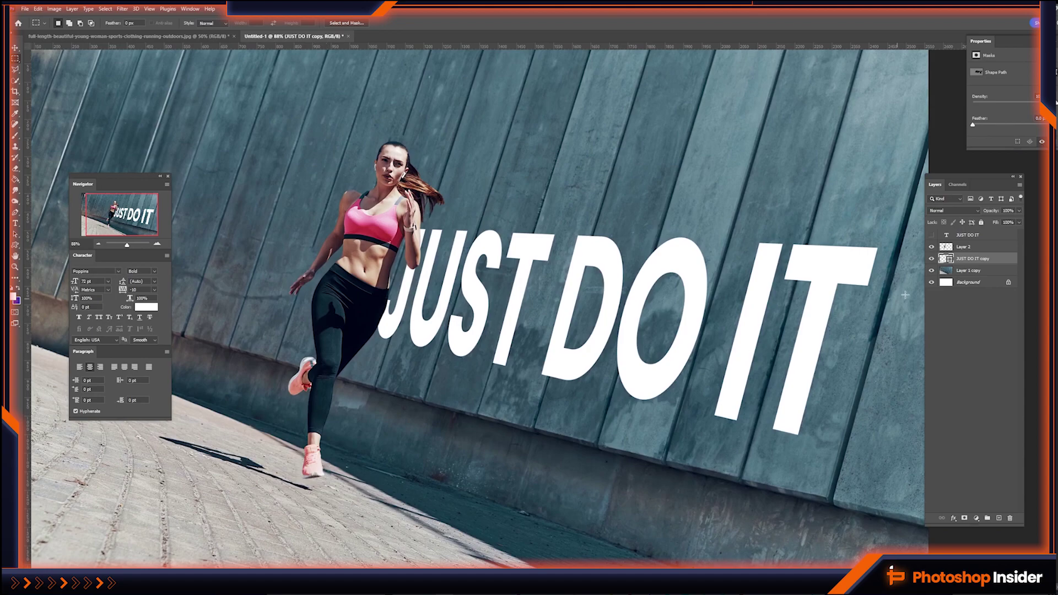
pyautogui.rightClick(960, 259)
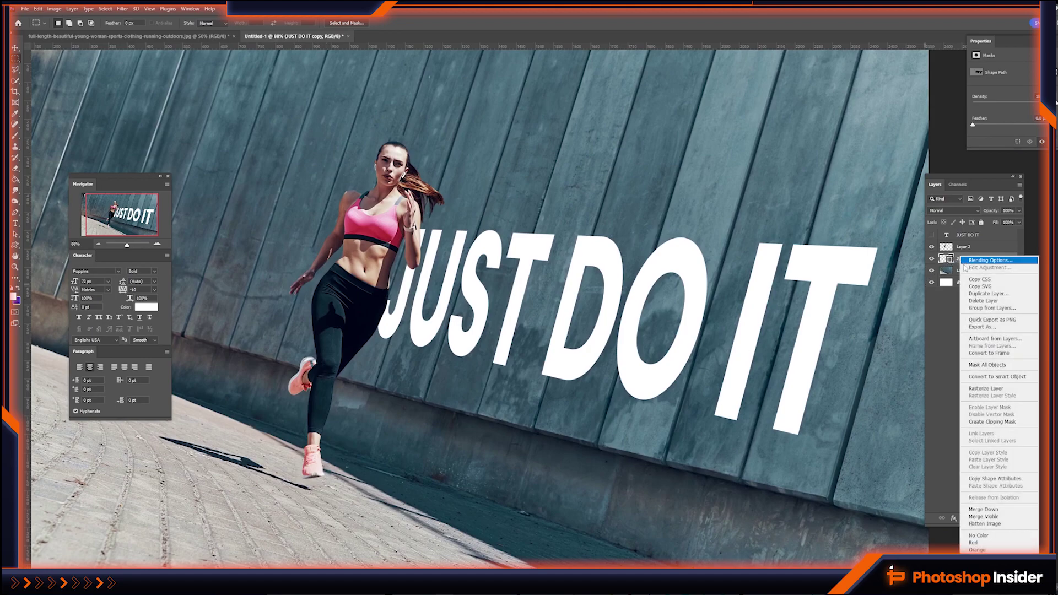
pyautogui.click(990, 260)
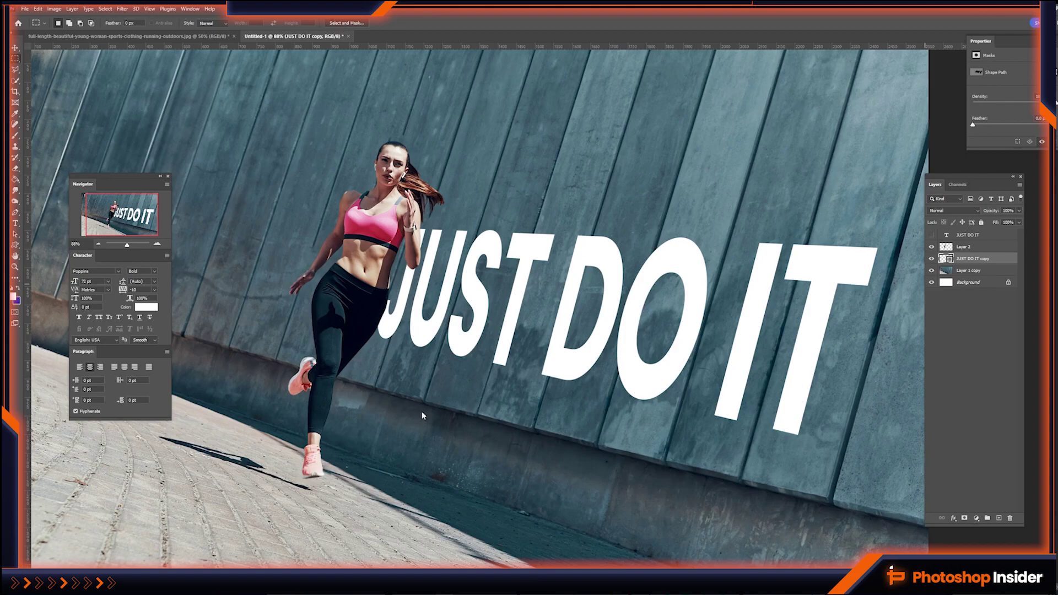
# Split the Blue-channel Underlying Layer Blend If sliders so concrete shows through the letters.
pyautogui.moveTo(690, 331); pyautogui.dragTo(217, 334)
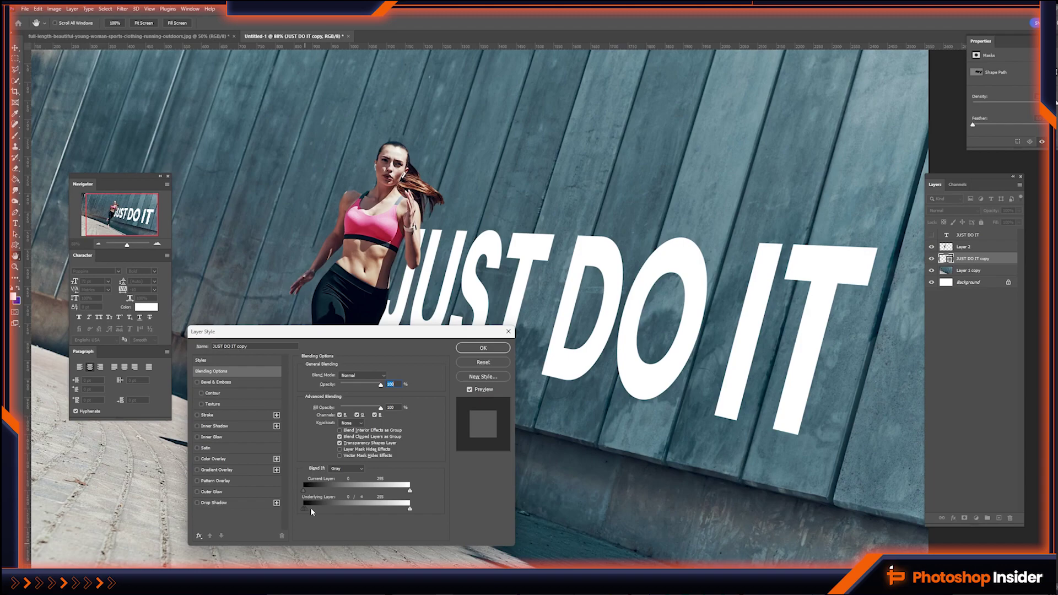
pyautogui.moveTo(311, 510); pyautogui.dragTo(350, 506)
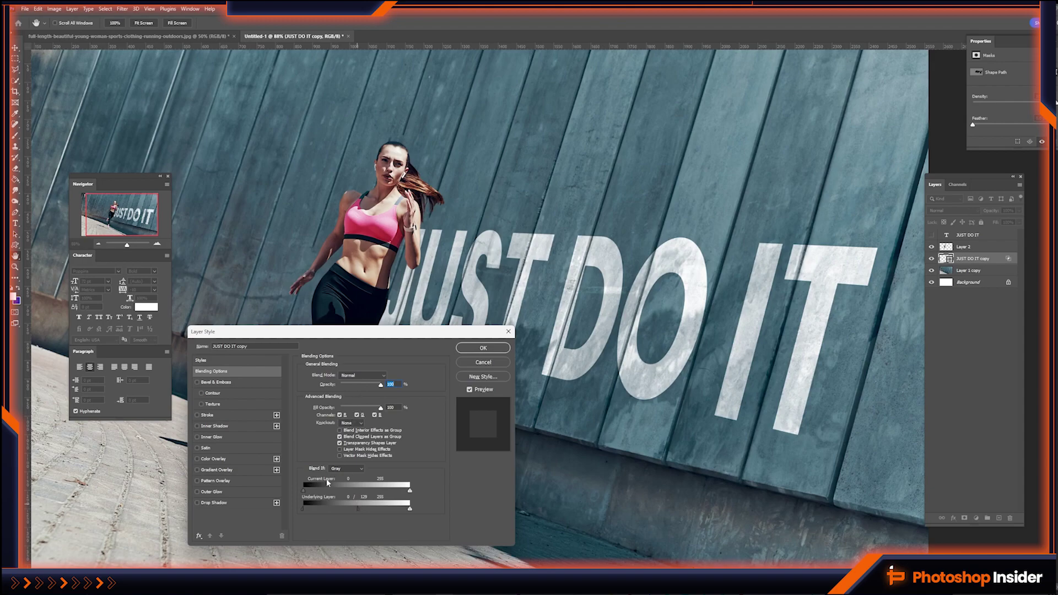
pyautogui.click(342, 471)
pyautogui.click(331, 495)
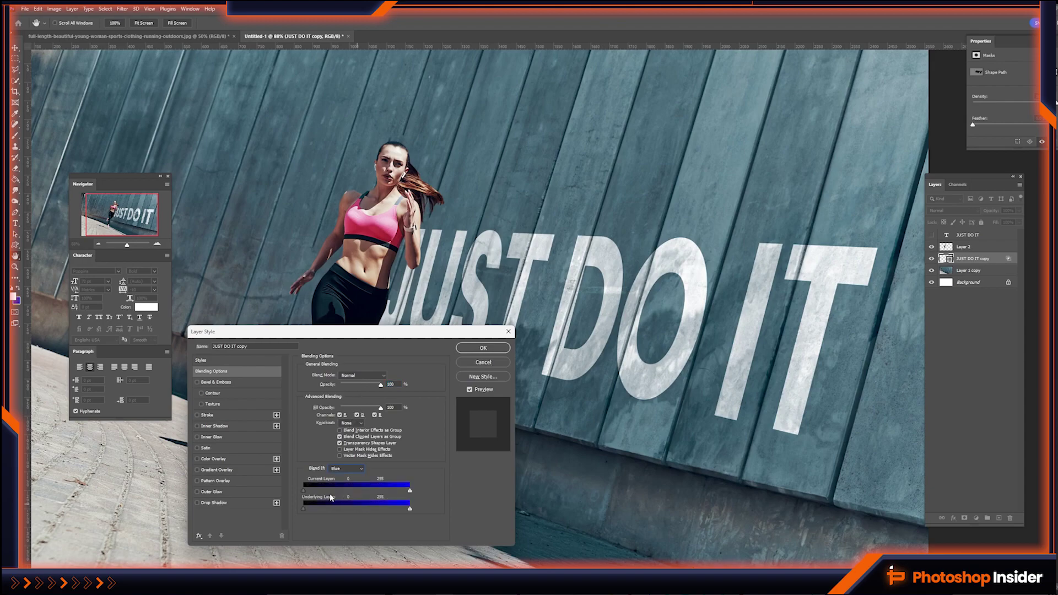
pyautogui.moveTo(307, 508); pyautogui.dragTo(365, 508)
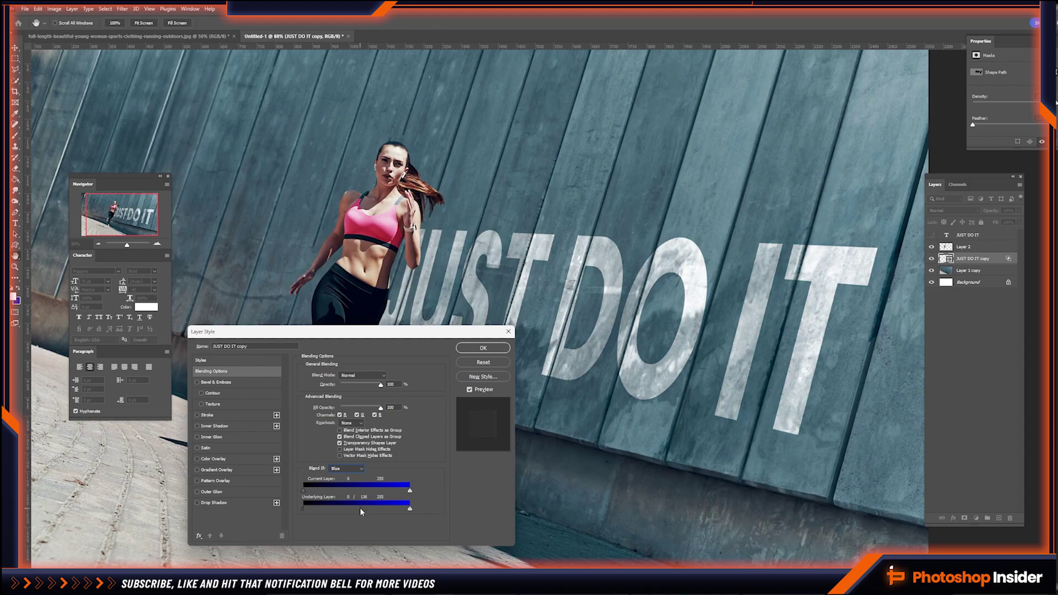
pyautogui.click(480, 350)
# Zoom to 50%, paste the white Nike swoosh onto the pavement, and make it a smart object.
pyautogui.click(98, 244)
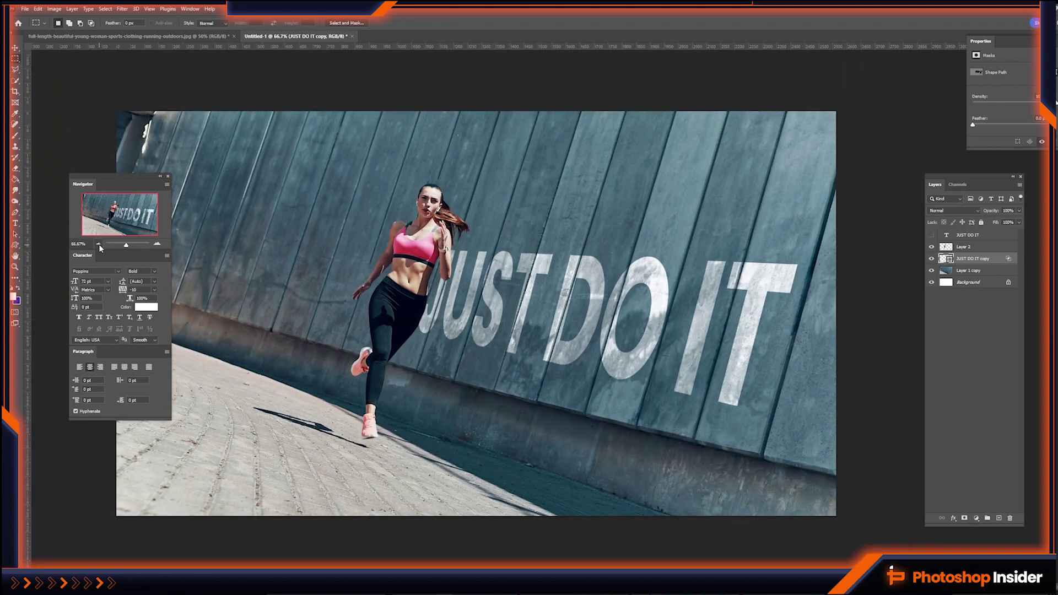
pyautogui.click(98, 243)
pyautogui.press('h')
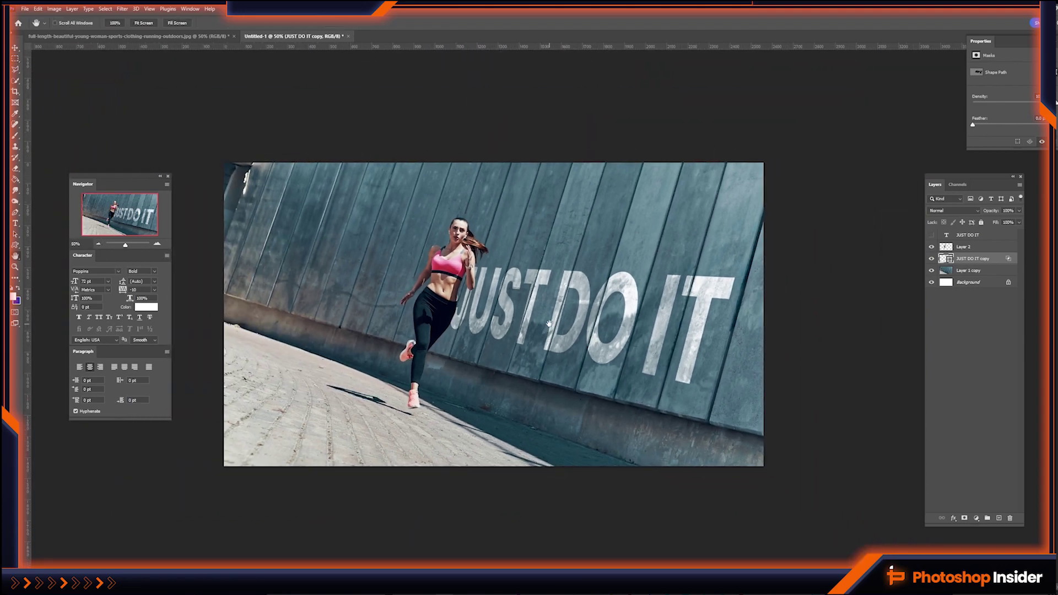
pyautogui.moveTo(545, 329)
pyautogui.mouseDown()
pyautogui.moveTo(548, 351)
pyautogui.moveTo(563, 351)
pyautogui.mouseUp()
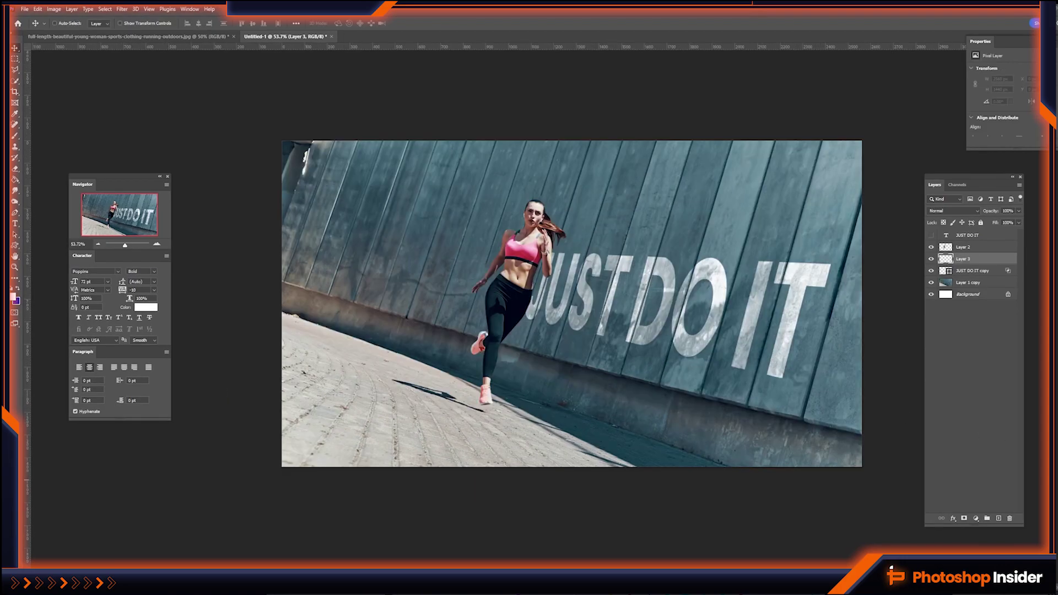
pyautogui.hotkey('ctrl', 'v')
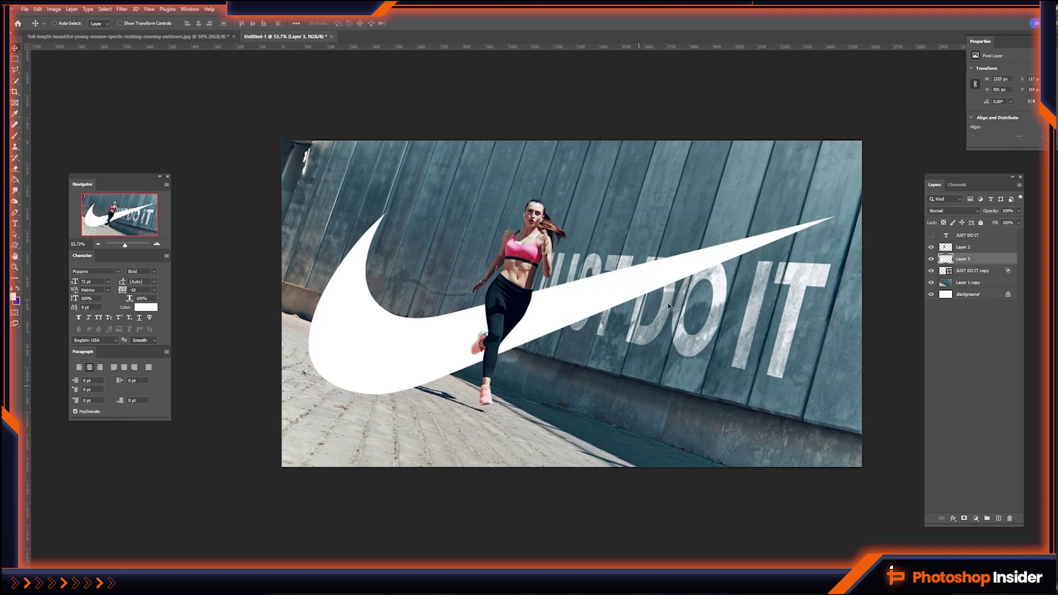
pyautogui.moveTo(696, 260)
pyautogui.mouseDown()
pyautogui.moveTo(687, 329)
pyautogui.moveTo(785, 309)
pyautogui.mouseUp()
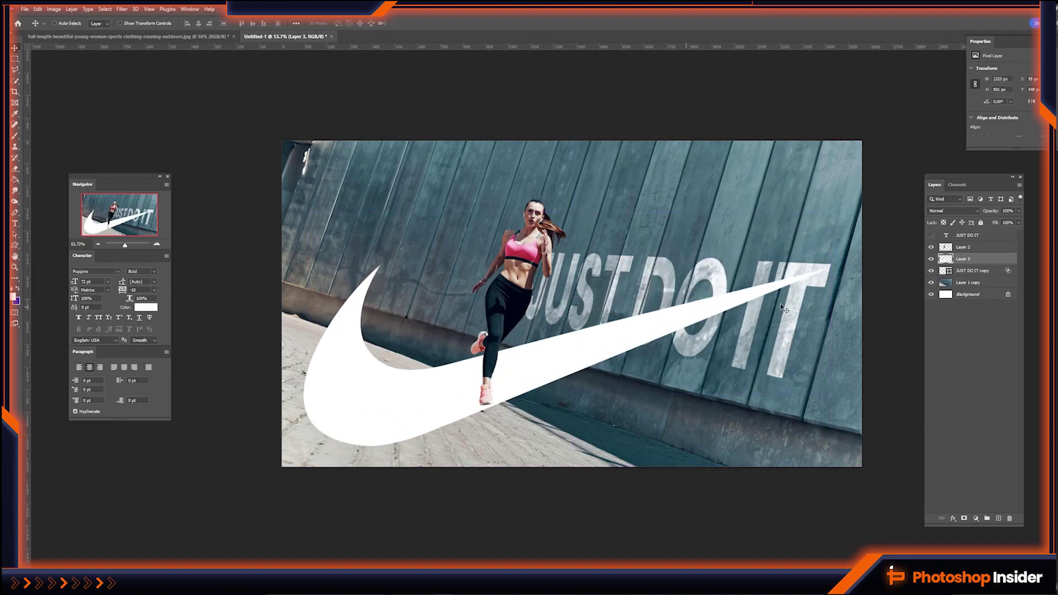
pyautogui.rightClick(980, 263)
pyautogui.click(992, 380)
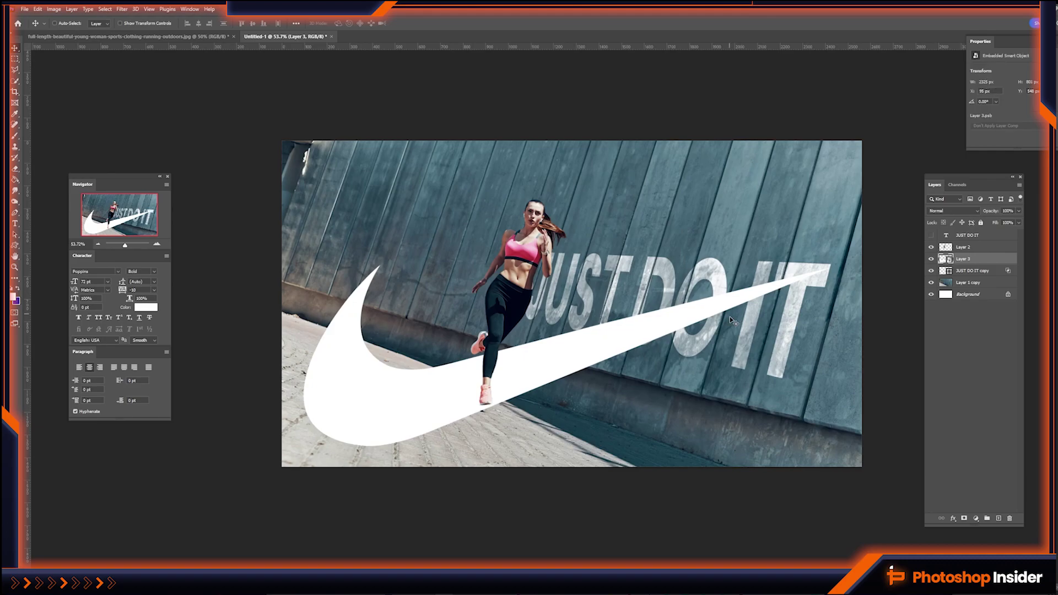
# Start a free transform on the swoosh smart object and bring up its transform modes.
pyautogui.rightClick(965, 266)
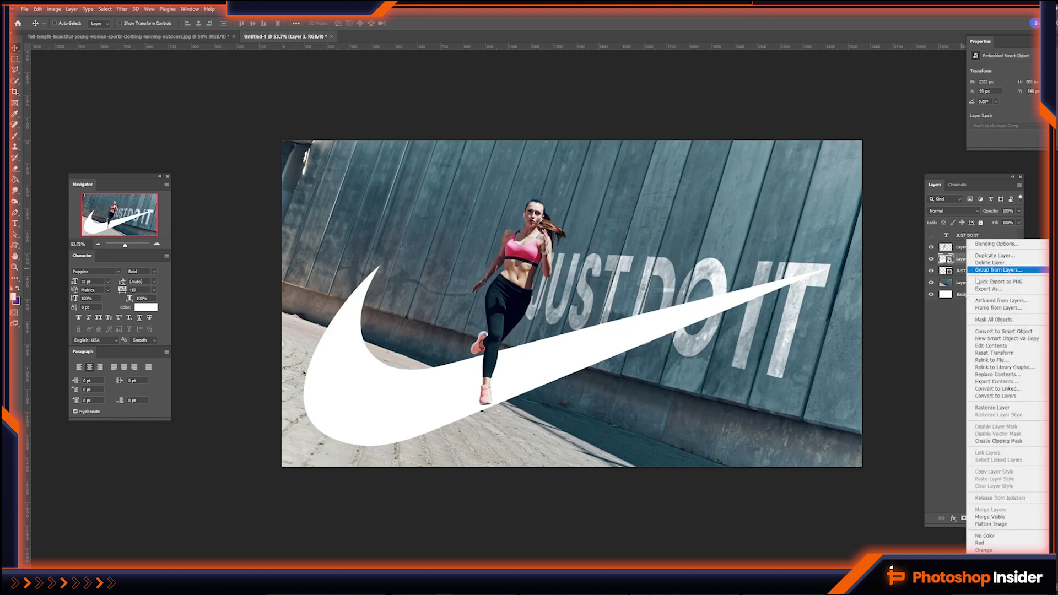
pyautogui.click(634, 328)
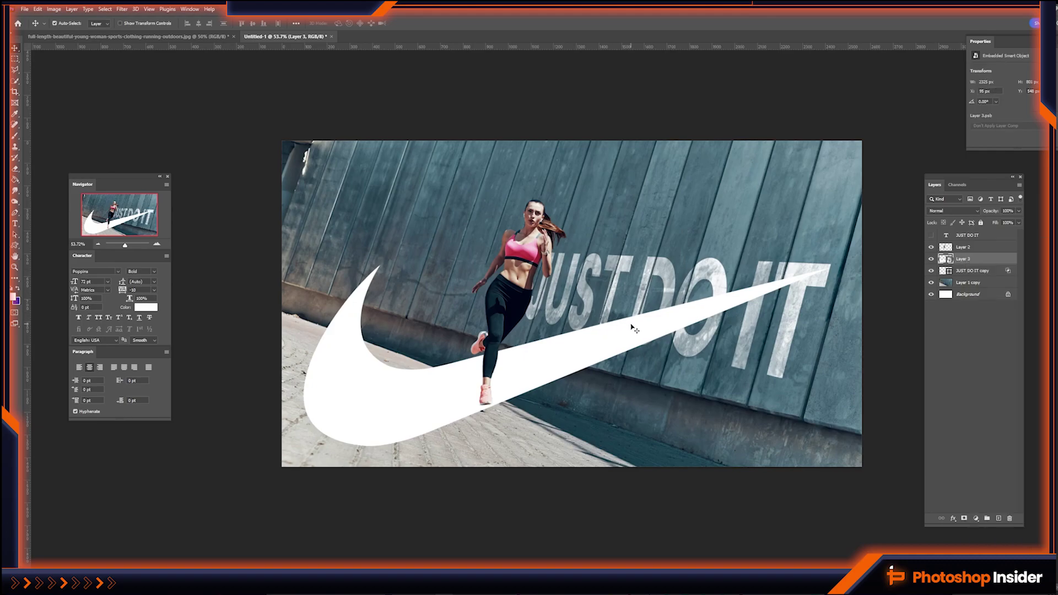
pyautogui.hotkey('ctrl', 't')
pyautogui.rightClick(608, 328)
# Switch to Distort and pull the swoosh's corners down to flatten it onto the ground.
pyautogui.click(635, 381)
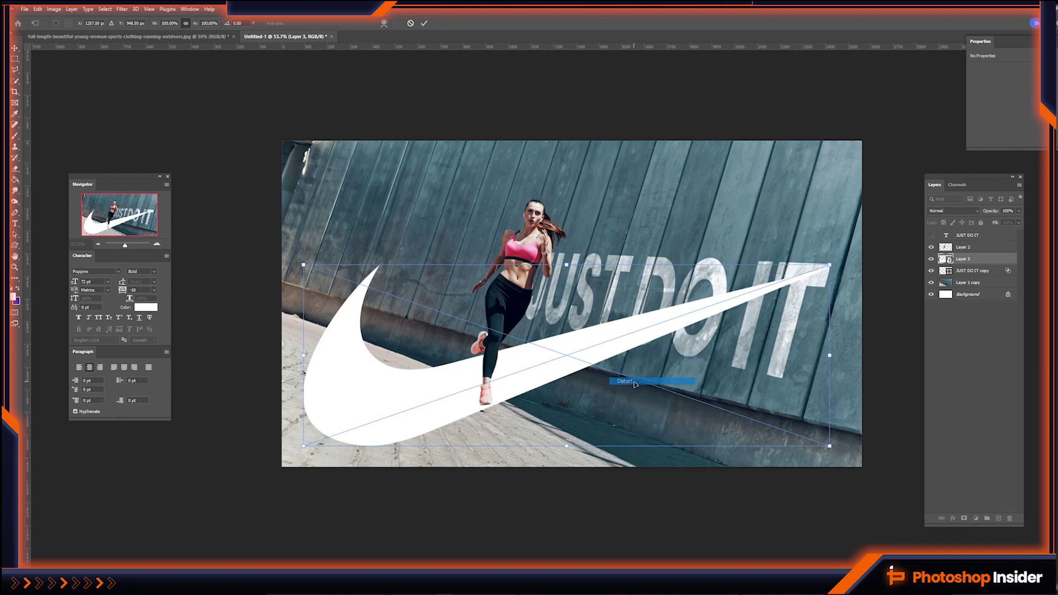
pyautogui.moveTo(830, 266); pyautogui.dragTo(733, 409)
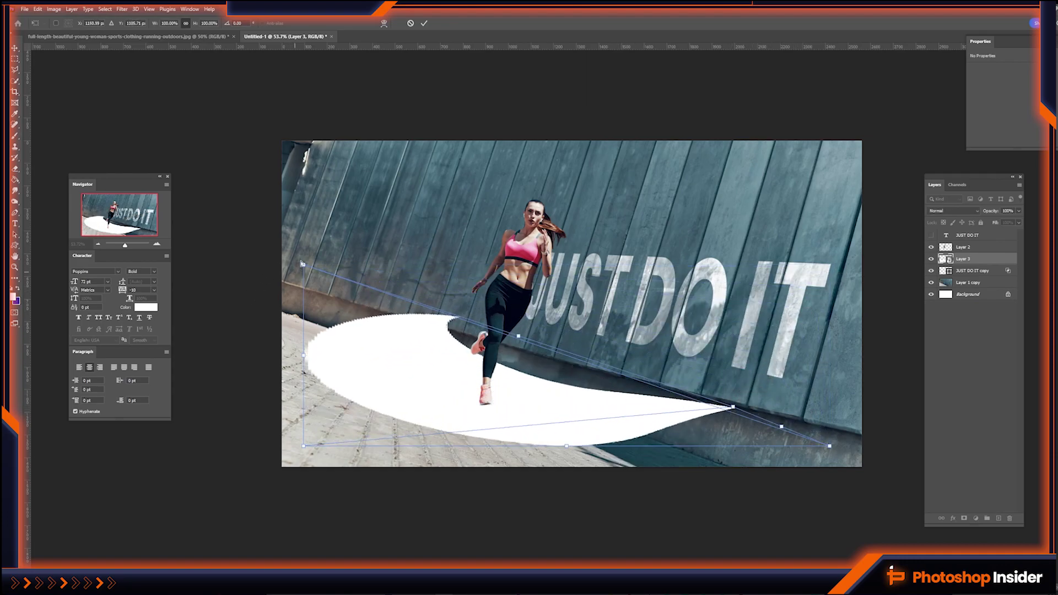
pyautogui.moveTo(303, 265); pyautogui.dragTo(320, 361)
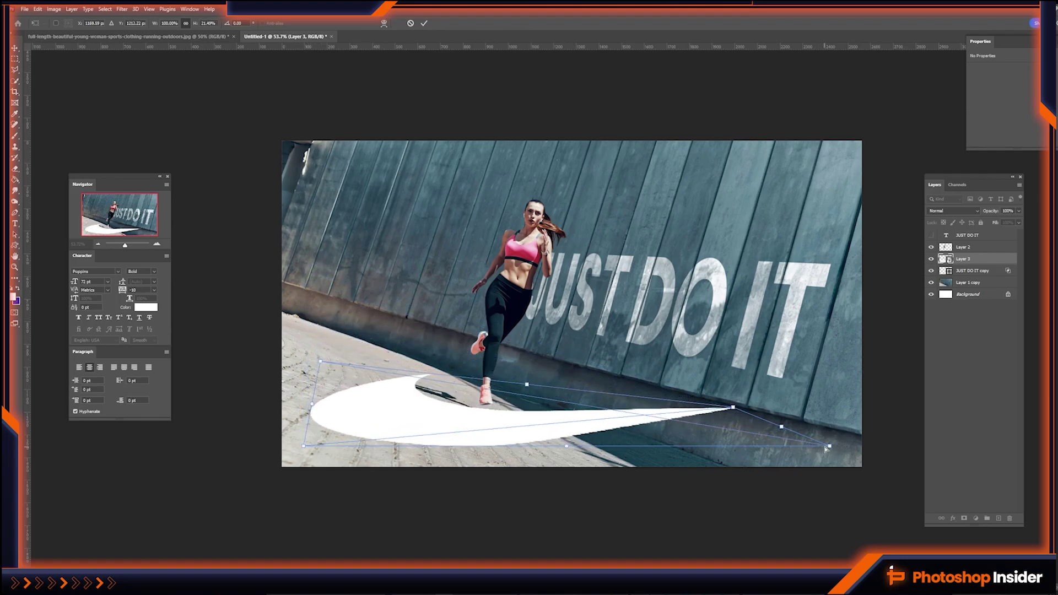
pyautogui.moveTo(827, 448); pyautogui.dragTo(696, 463)
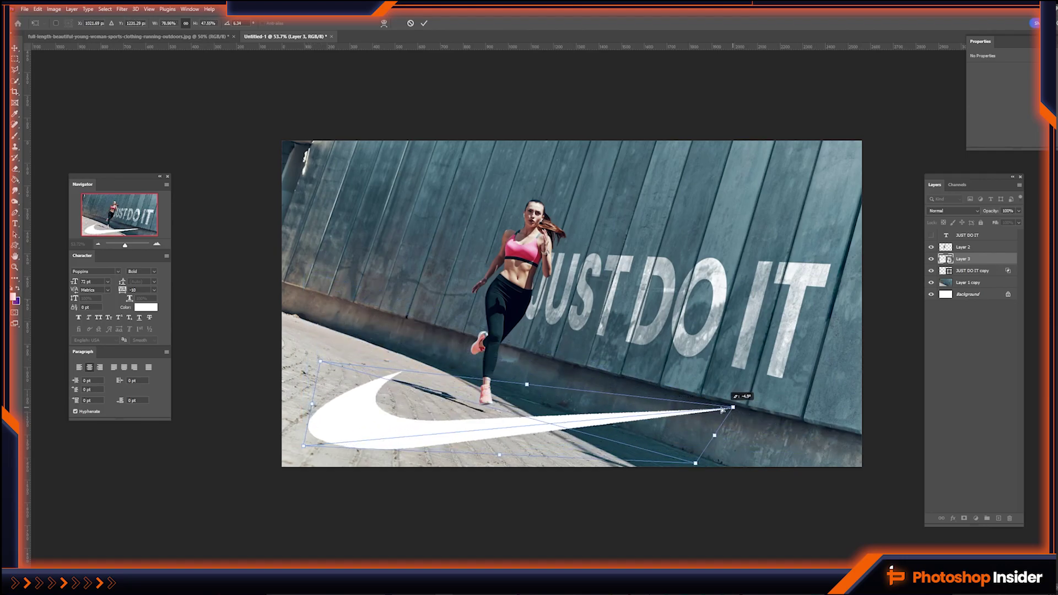
pyautogui.moveTo(722, 410); pyautogui.dragTo(608, 432)
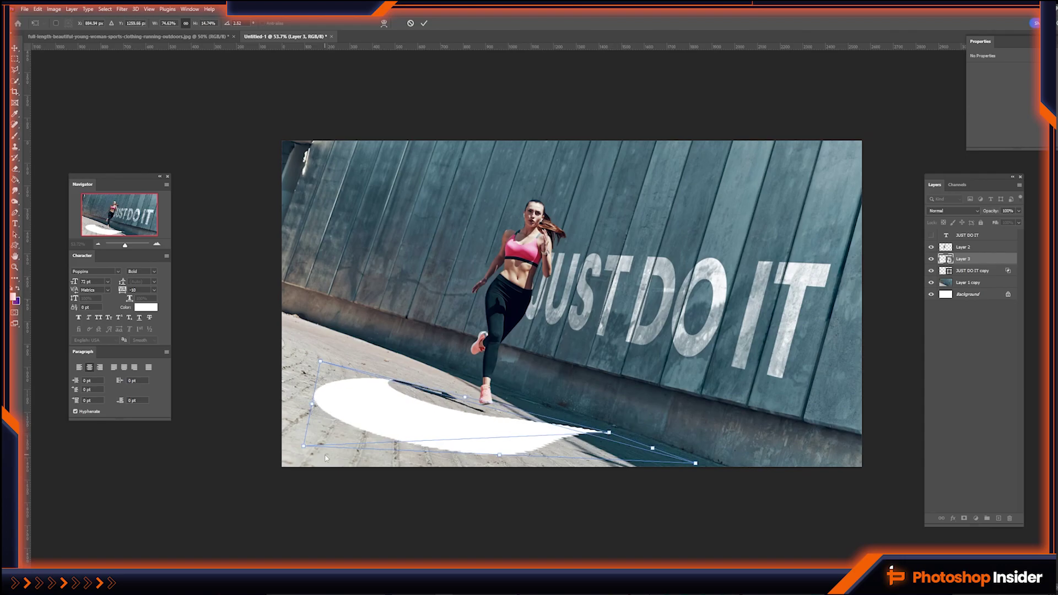
pyautogui.moveTo(304, 446); pyautogui.dragTo(291, 401)
pyautogui.moveTo(298, 380); pyautogui.dragTo(250, 347)
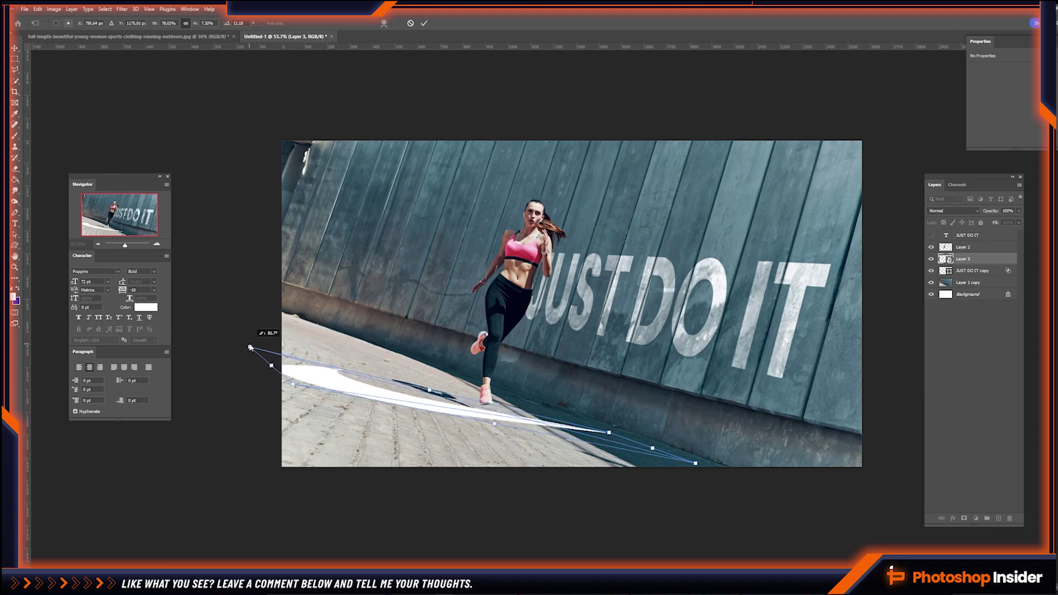
# Reposition the flattened swoosh and fine-tune its corners so the tail stretches along the pavement.
pyautogui.moveTo(293, 385); pyautogui.dragTo(374, 391)
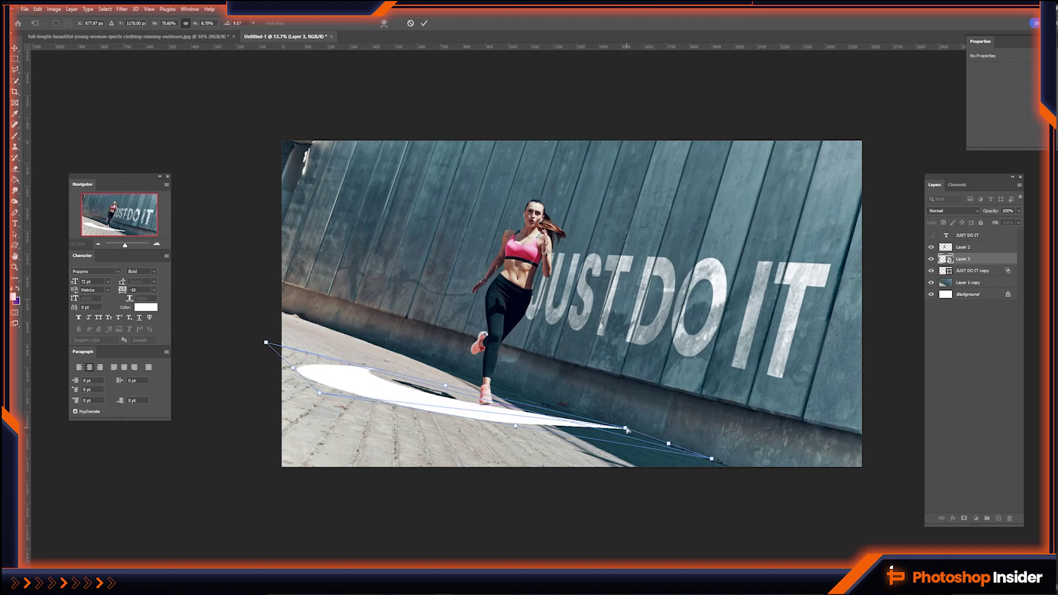
pyautogui.moveTo(628, 430)
pyautogui.mouseDown()
pyautogui.moveTo(707, 431)
pyautogui.moveTo(702, 439)
pyautogui.mouseUp()
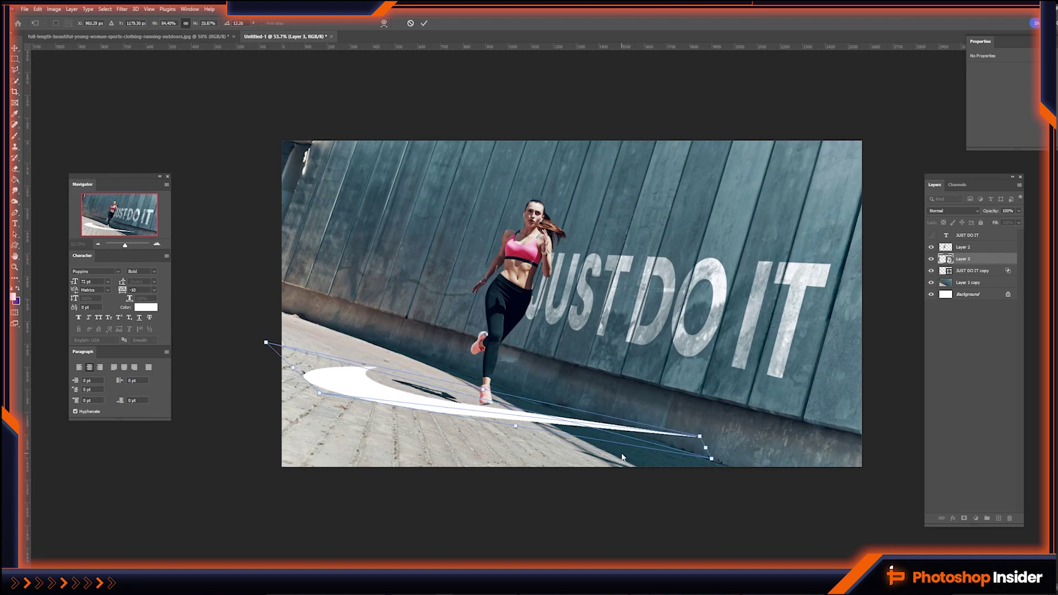
pyautogui.moveTo(512, 419); pyautogui.dragTo(507, 427)
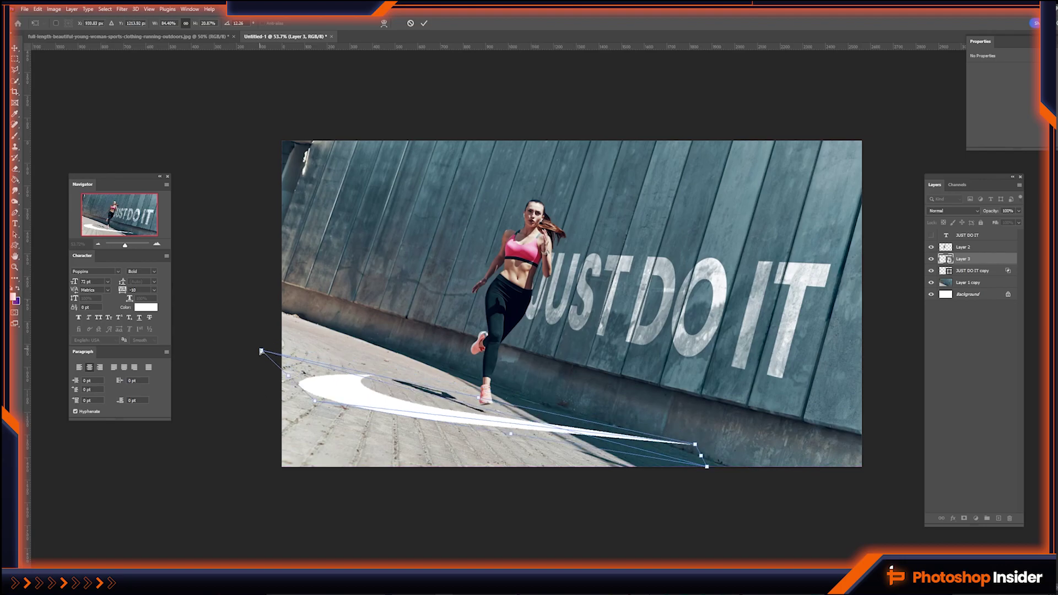
pyautogui.moveTo(261, 351); pyautogui.dragTo(285, 357)
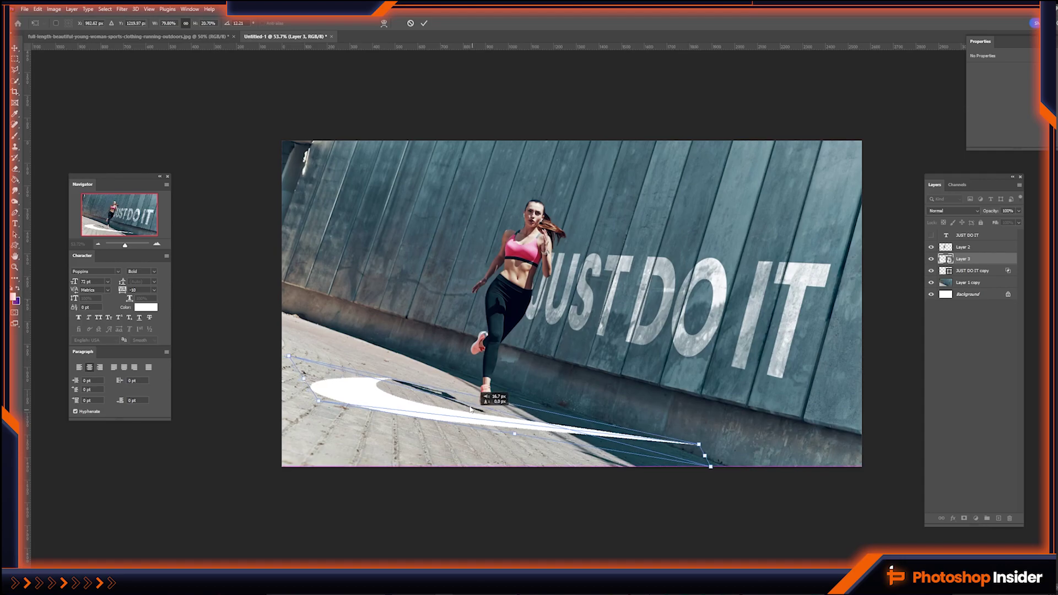
pyautogui.moveTo(701, 456); pyautogui.dragTo(684, 449)
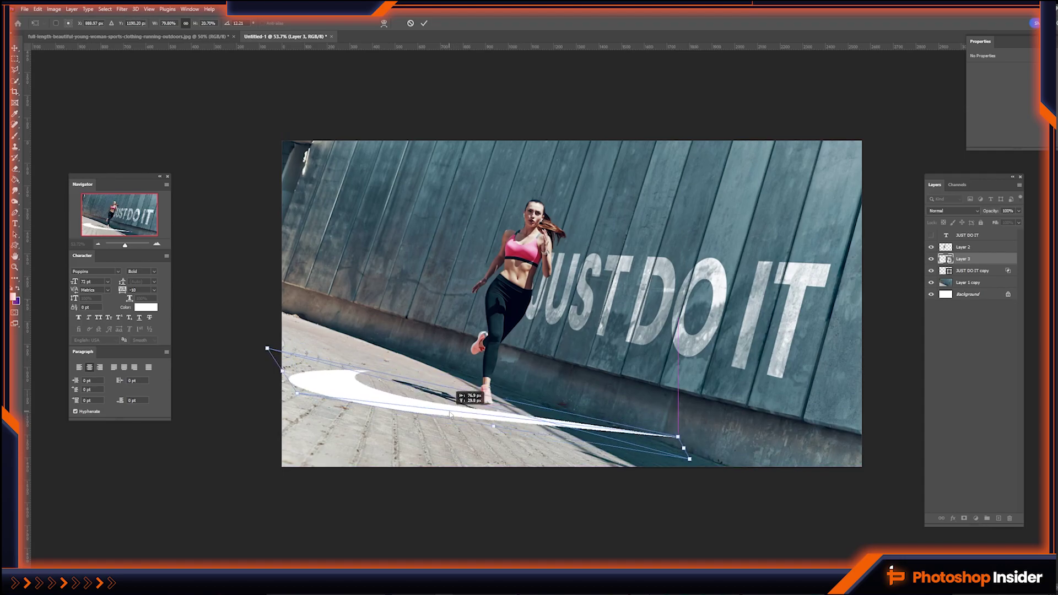
pyautogui.rightClick(576, 429)
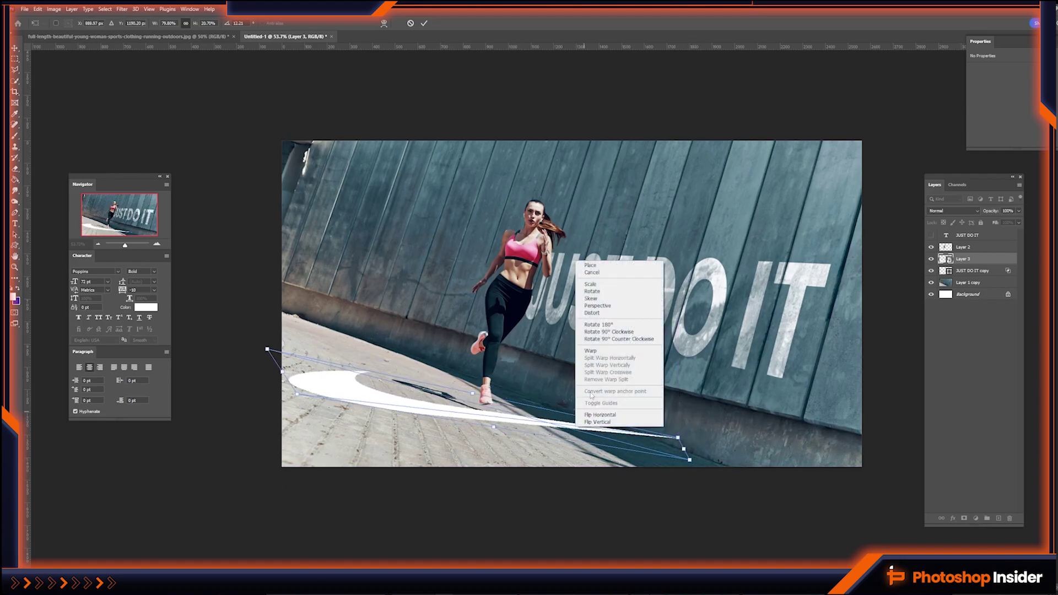
# Scale the swoosh down, then distort its lower-right corner to fit the pavement perspective.
pyautogui.click(607, 283)
pyautogui.moveTo(690, 460); pyautogui.dragTo(650, 450)
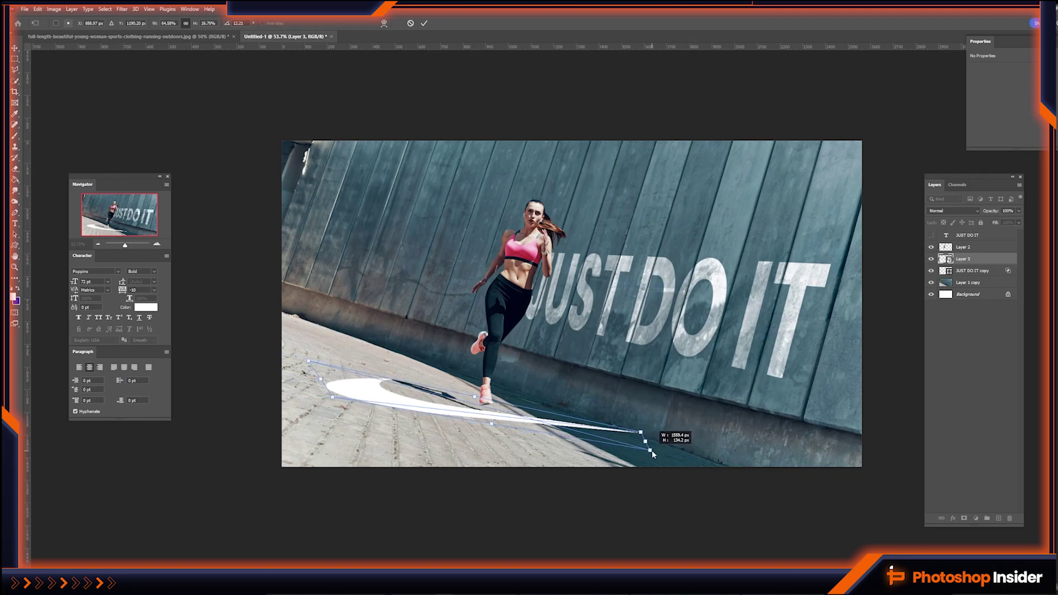
pyautogui.rightClick(579, 434)
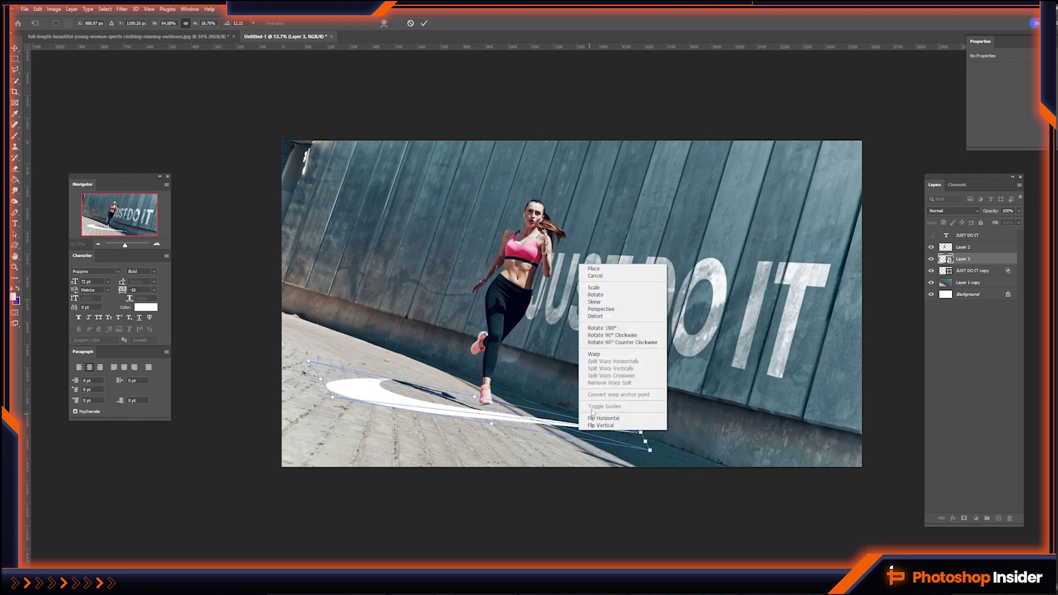
pyautogui.click(607, 317)
pyautogui.moveTo(649, 451); pyautogui.dragTo(628, 438)
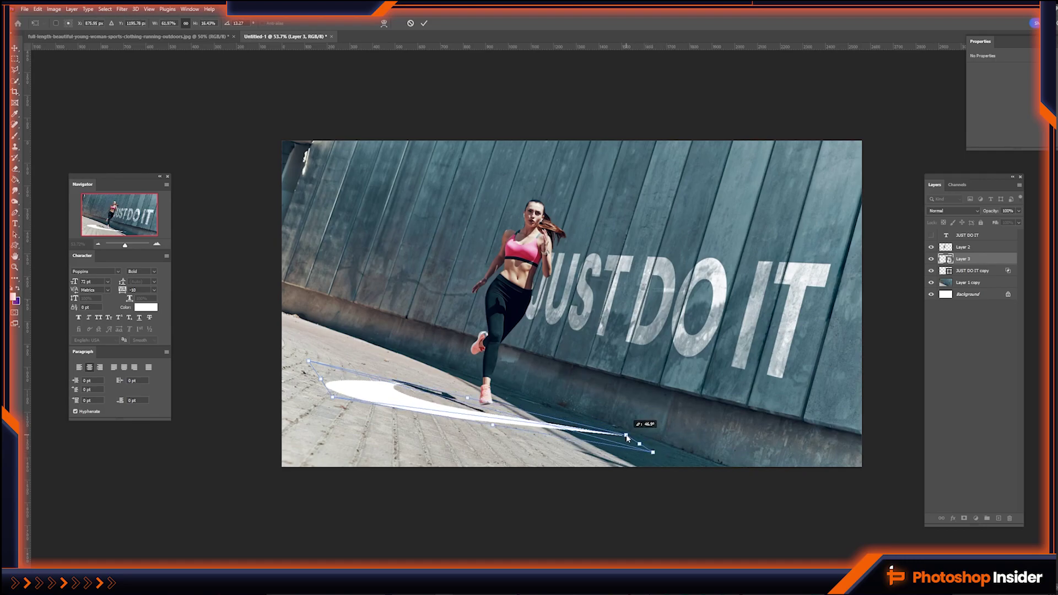
# Nudge the swoosh up and left, refine its tip, thicken its left end, and commit.
pyautogui.moveTo(420, 420); pyautogui.dragTo(409, 410)
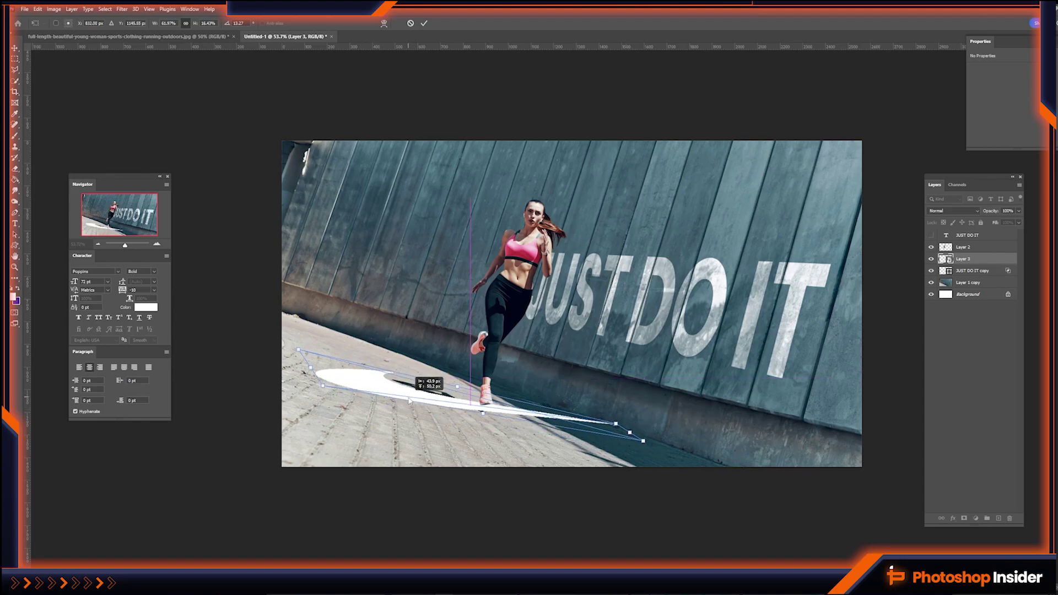
pyautogui.moveTo(615, 426); pyautogui.dragTo(601, 422)
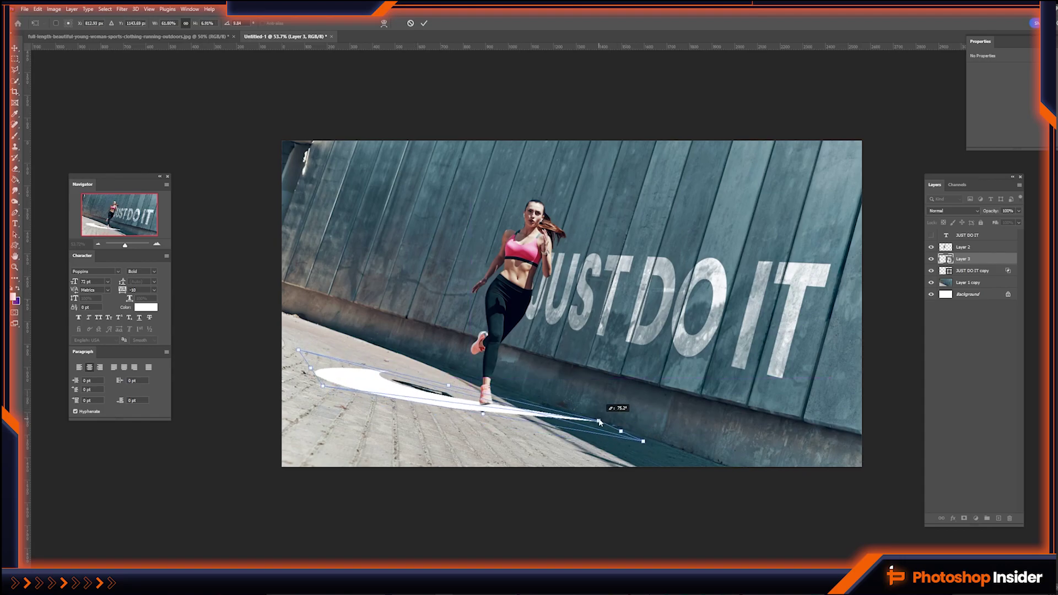
pyautogui.moveTo(339, 380); pyautogui.dragTo(334, 379)
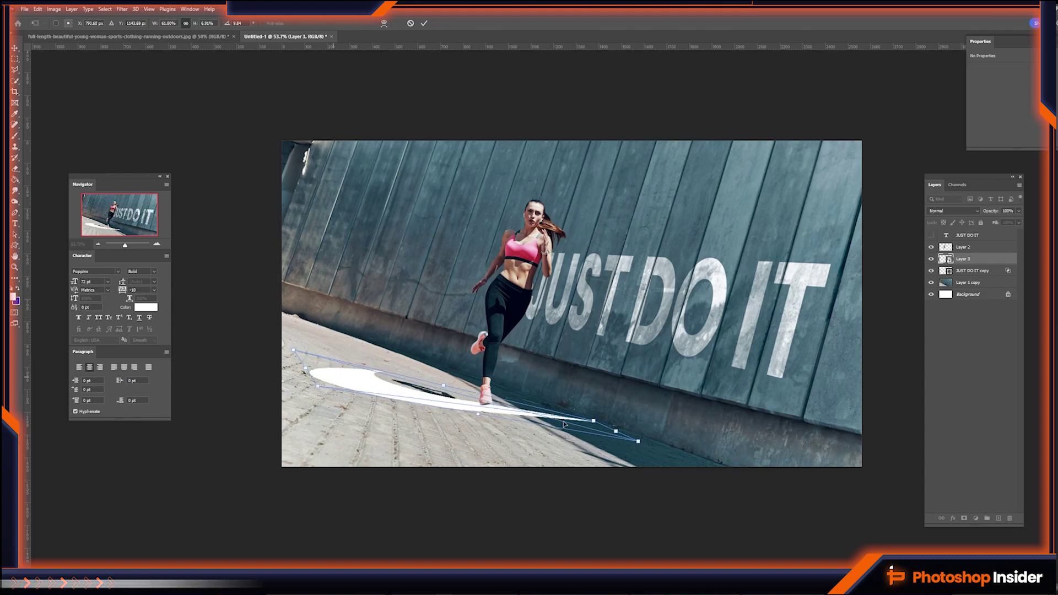
pyautogui.moveTo(638, 444); pyautogui.dragTo(596, 423)
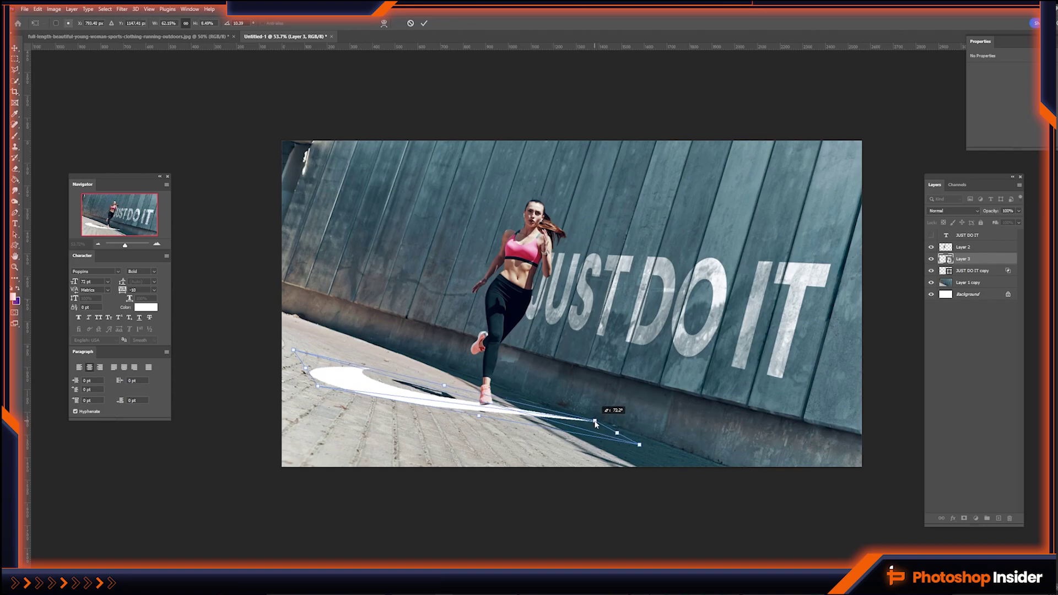
pyautogui.press('Return')
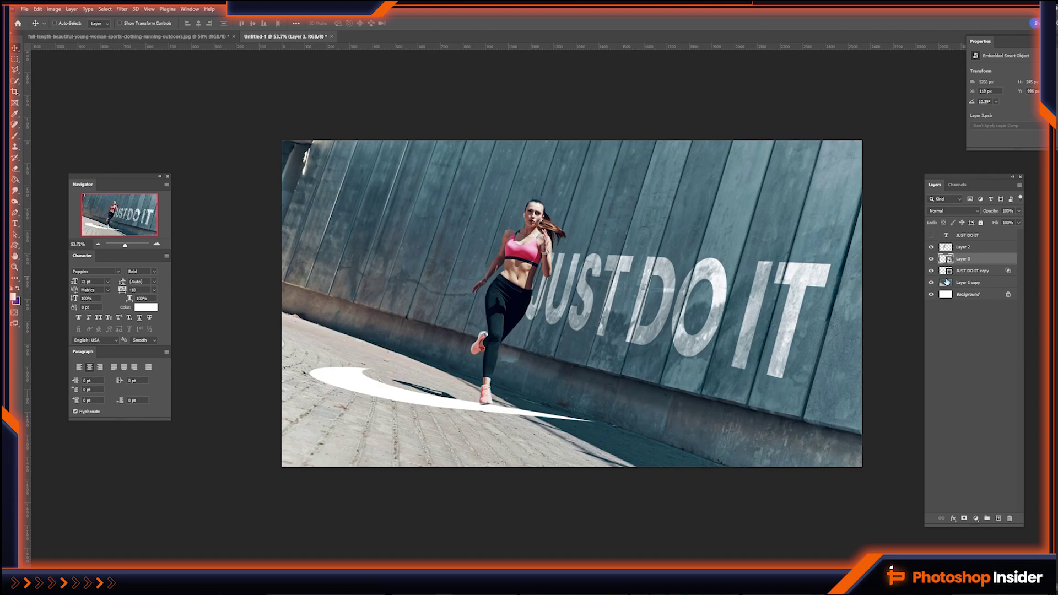
# In the swoosh's Blending Options, push the Underlying Layer black slider right under Blend If: Gray.
pyautogui.rightClick(959, 241)
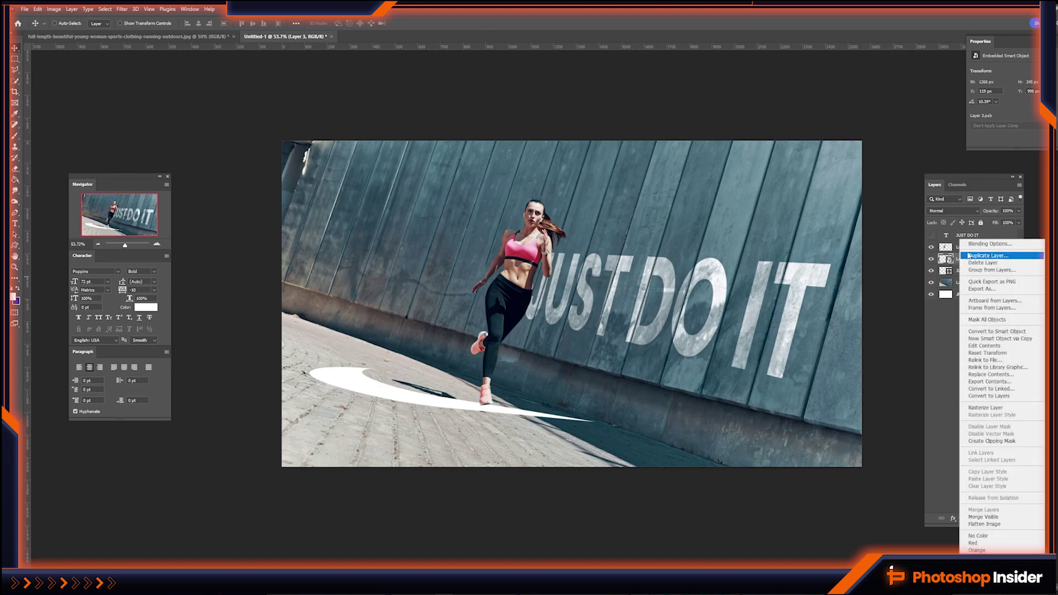
pyautogui.click(987, 244)
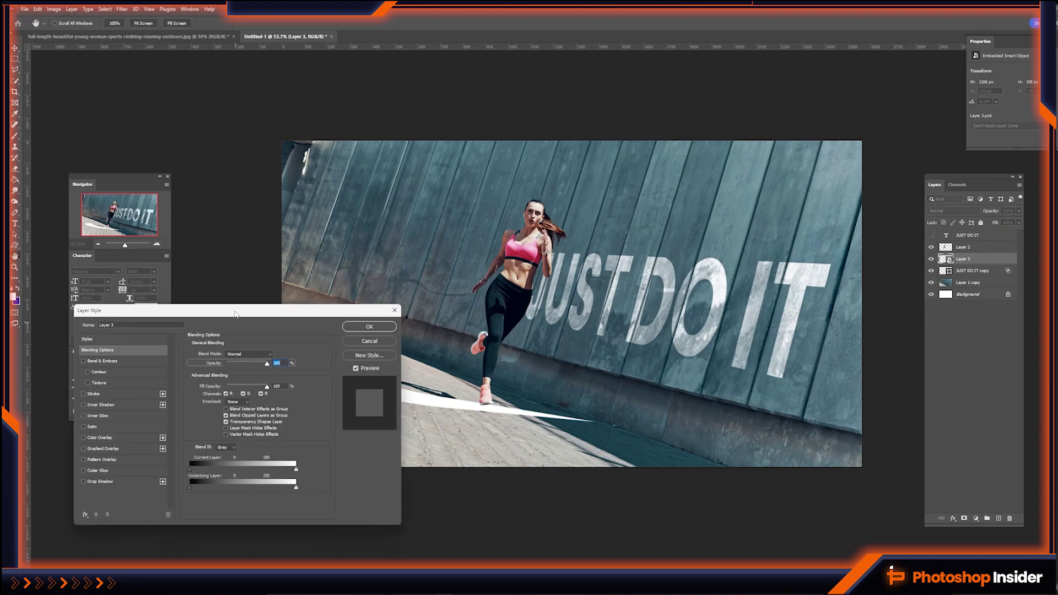
pyautogui.moveTo(220, 307); pyautogui.dragTo(695, 330)
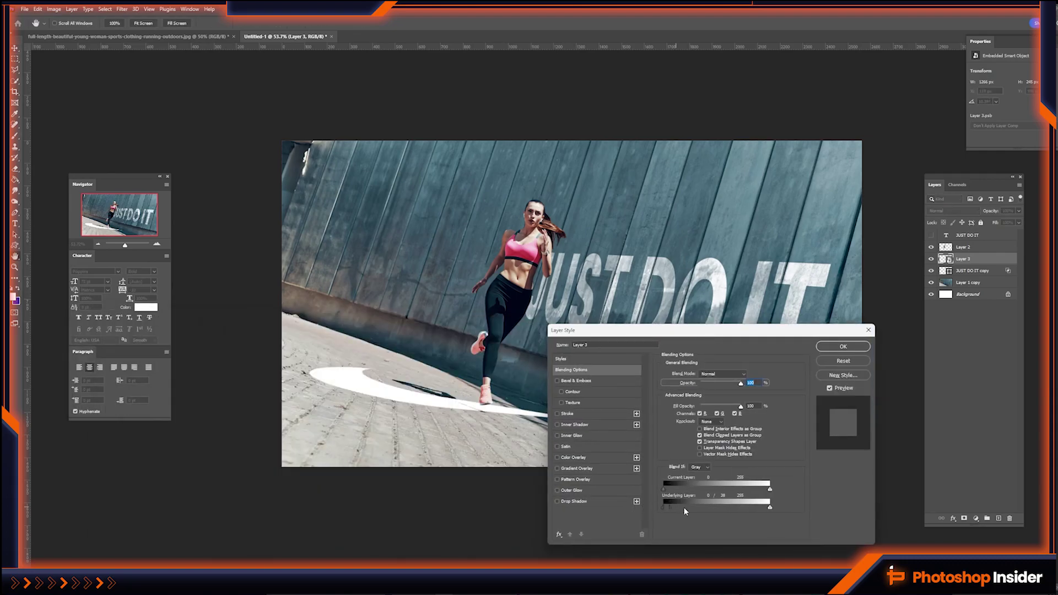
pyautogui.moveTo(684, 507); pyautogui.dragTo(716, 508)
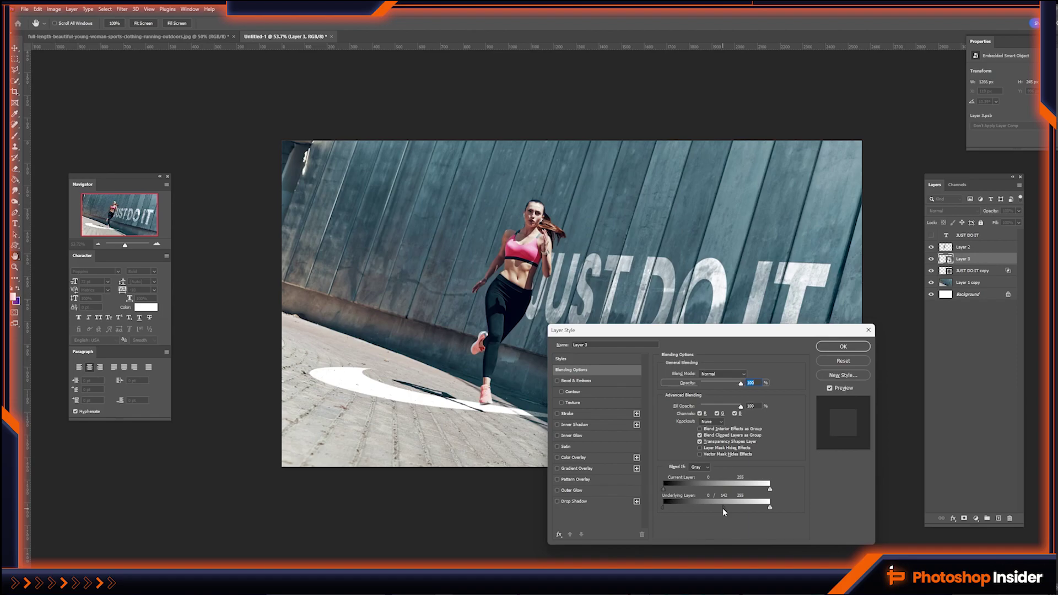
pyautogui.click(699, 470)
pyautogui.click(696, 473)
pyautogui.press('alt')
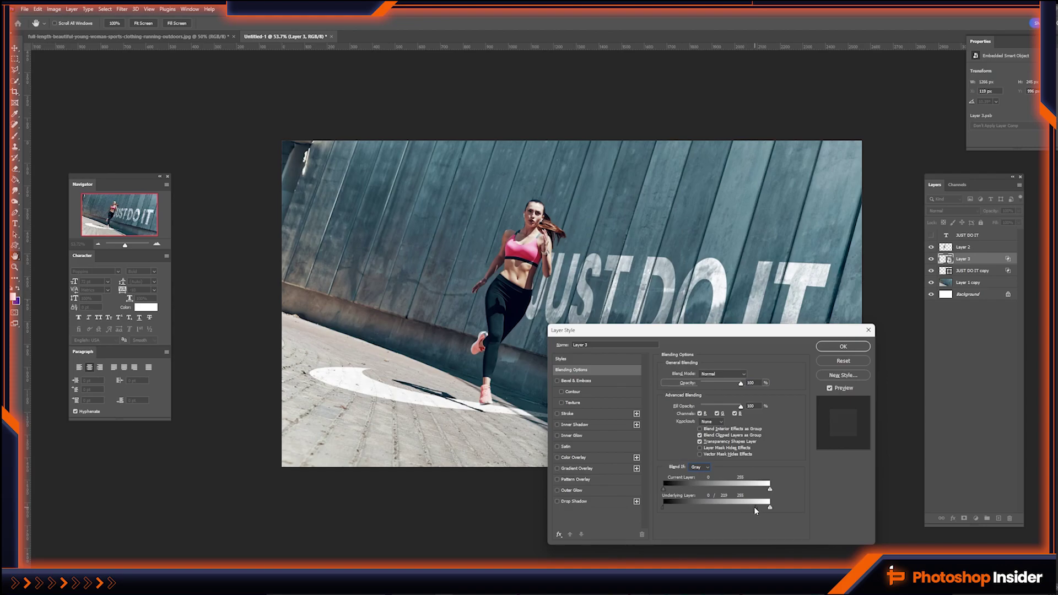
pyautogui.click(842, 348)
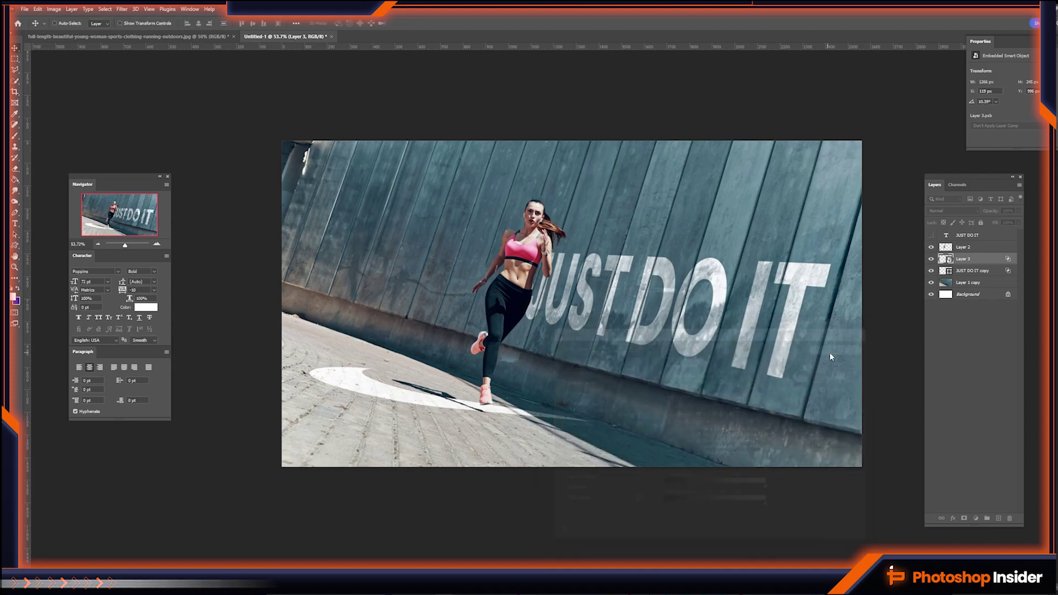
pyautogui.press('h')
pyautogui.moveTo(583, 371)
pyautogui.mouseDown()
pyautogui.moveTo(505, 413)
pyautogui.moveTo(571, 404)
pyautogui.moveTo(555, 402)
pyautogui.moveTo(555, 381)
pyautogui.mouseUp()
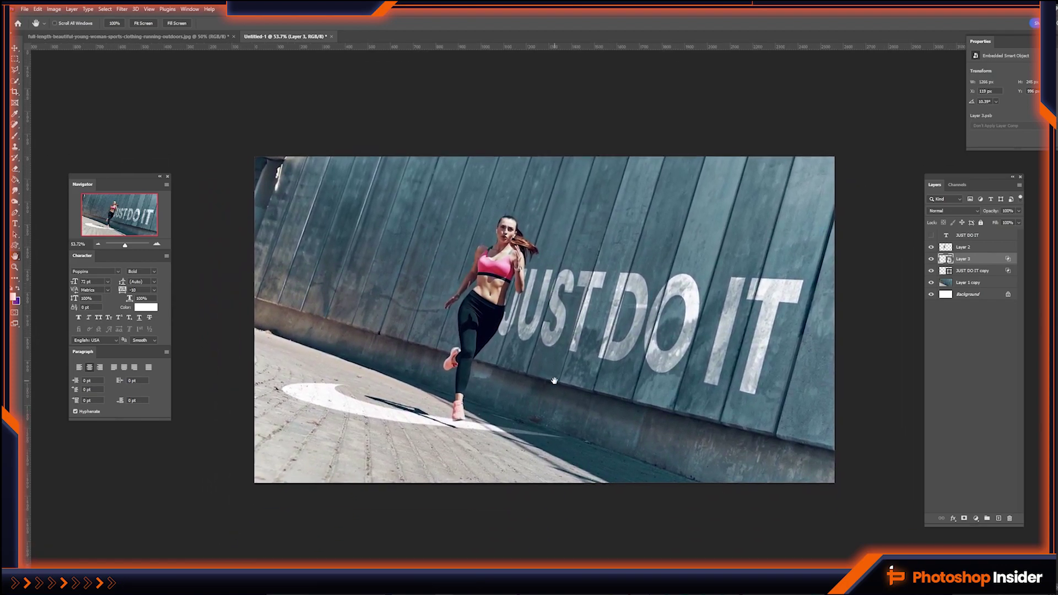